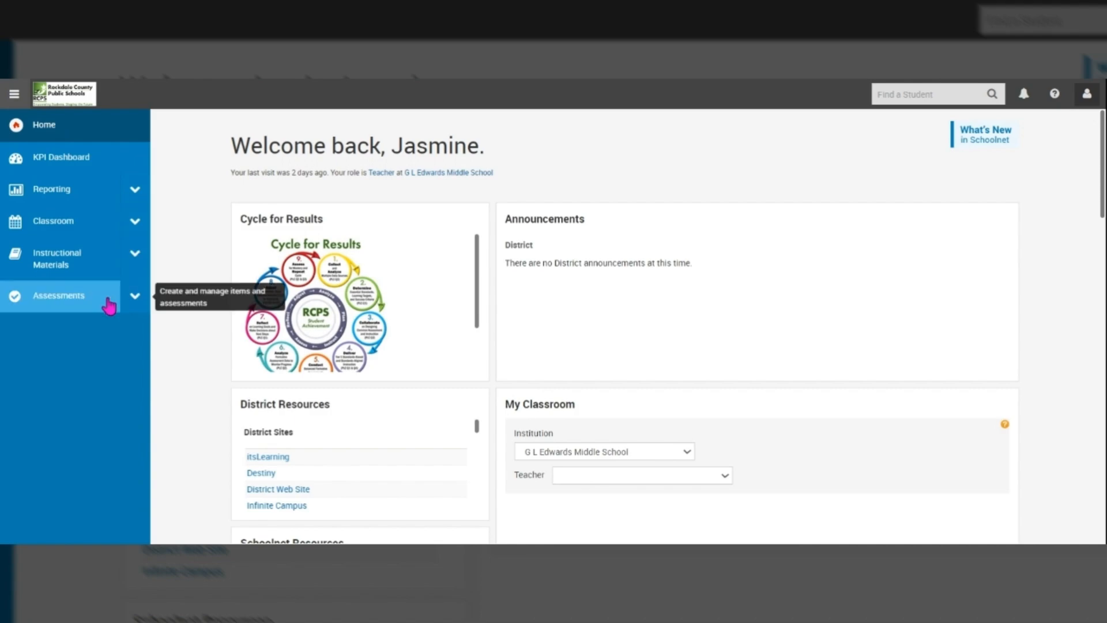
Step: Start a new manual test from Assessments > Tests > Create in the sidebar
{"action": "left_click", "coordinate": [135, 296]}
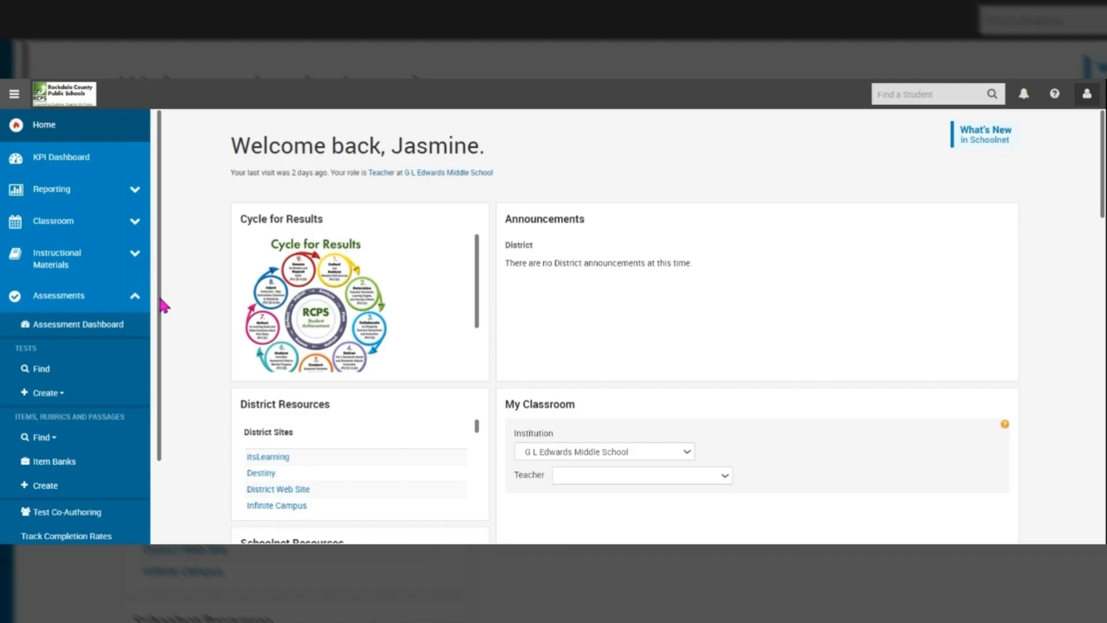
{"action": "left_click_drag", "start_coordinate": [160, 298], "coordinate": [159, 347]}
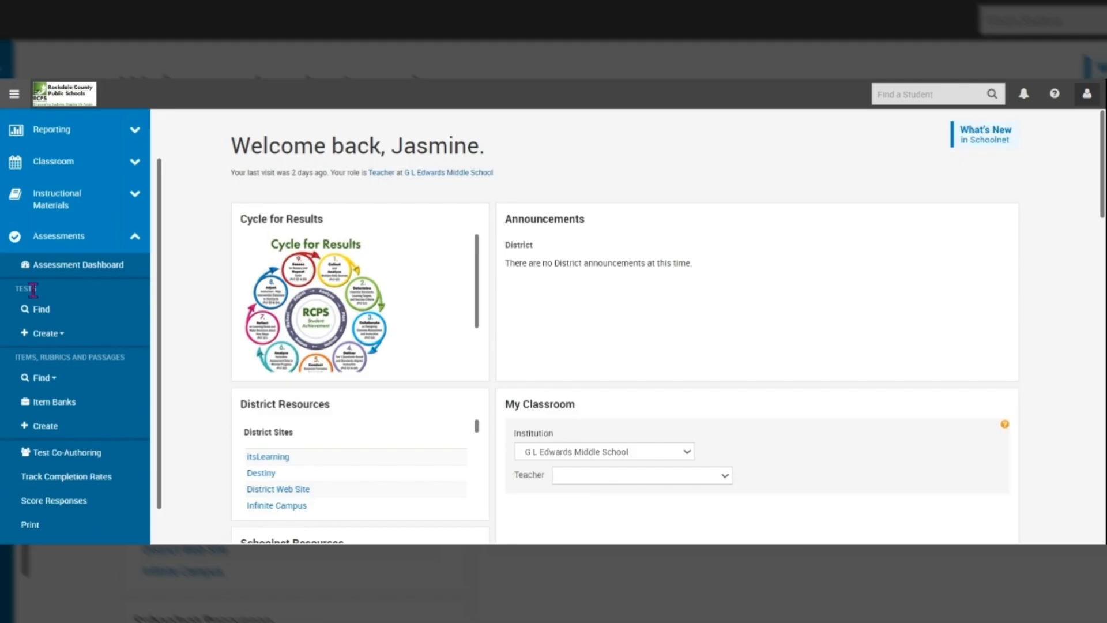
{"action": "left_click", "coordinate": [62, 346]}
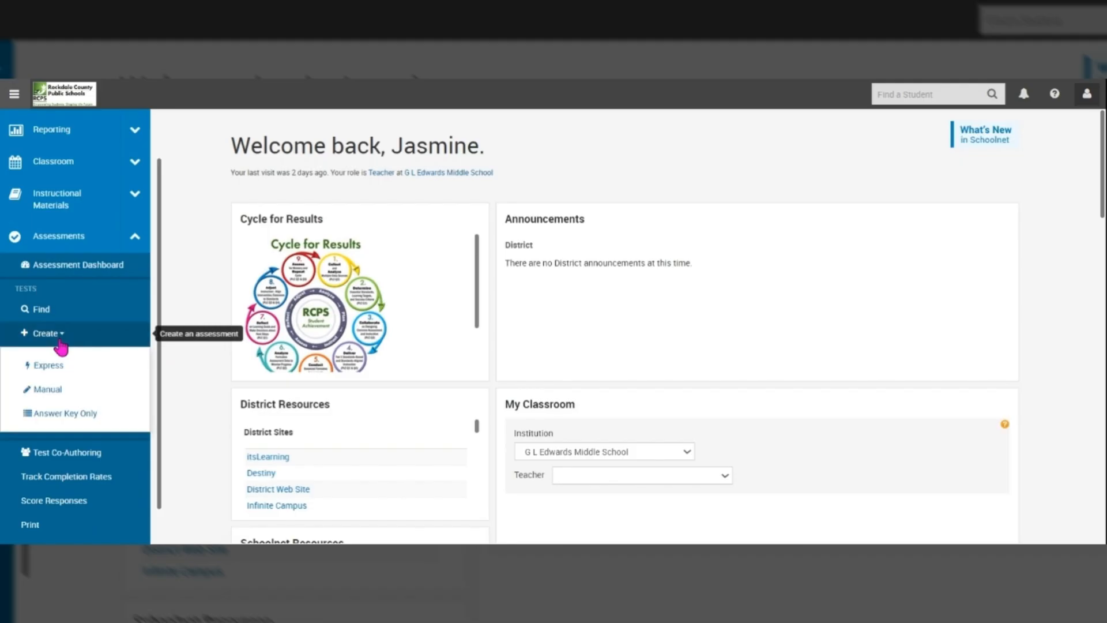
{"action": "left_click", "coordinate": [46, 396]}
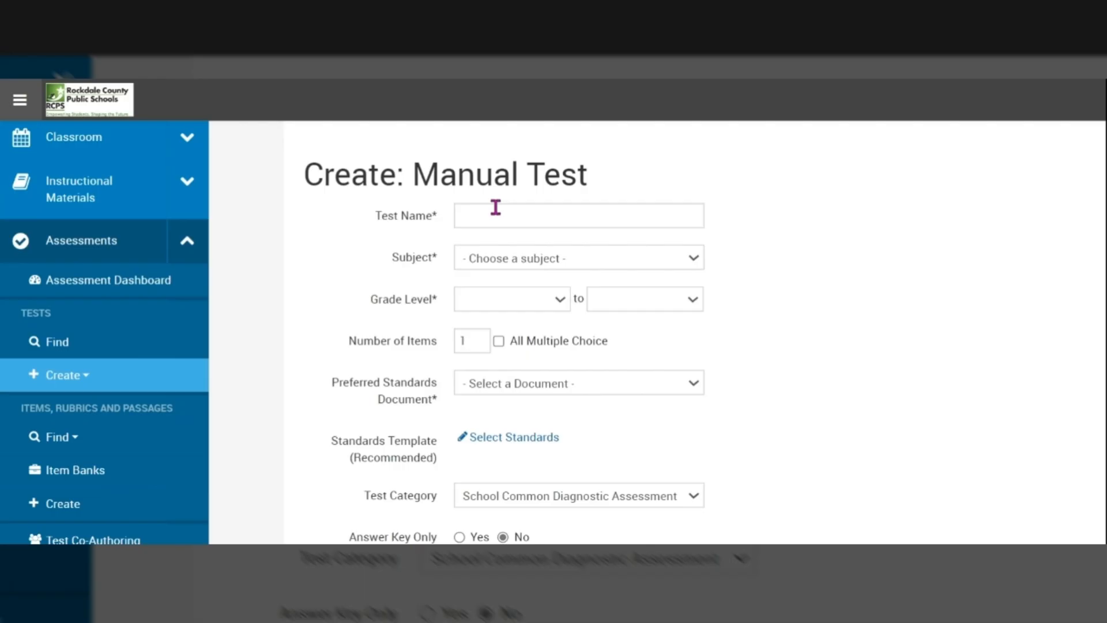
Step: Name the test 'ELA Opener RI3' with subject English Language and Literature
{"action": "left_click", "coordinate": [496, 209]}
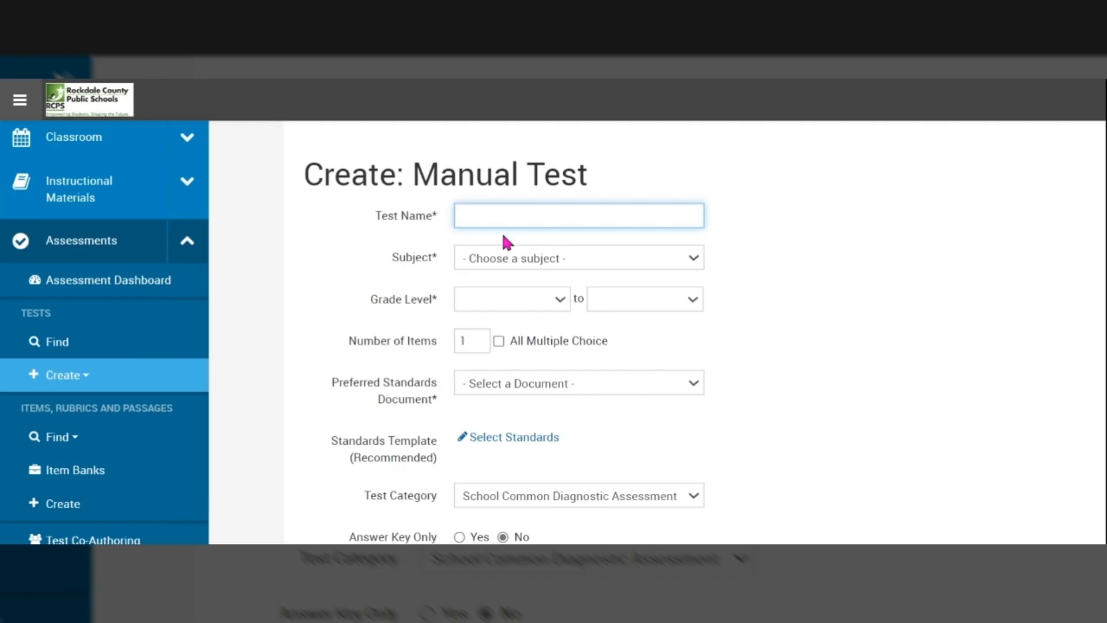
{"action": "type", "text": "ELA Opener RI3"}
{"action": "left_click", "coordinate": [482, 264]}
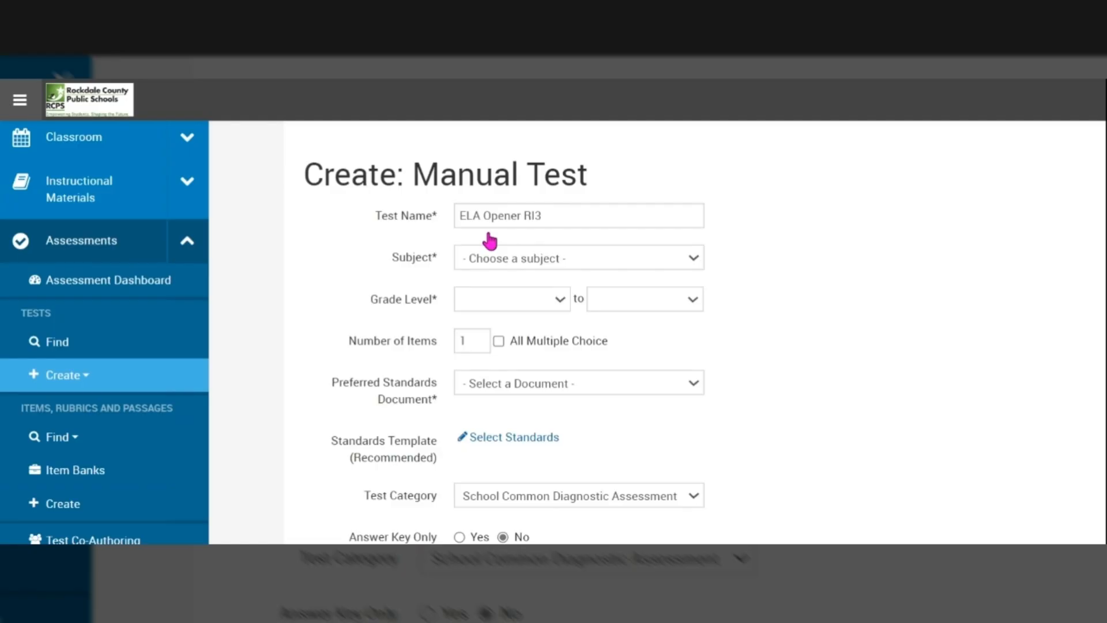
{"action": "left_click", "coordinate": [489, 241]}
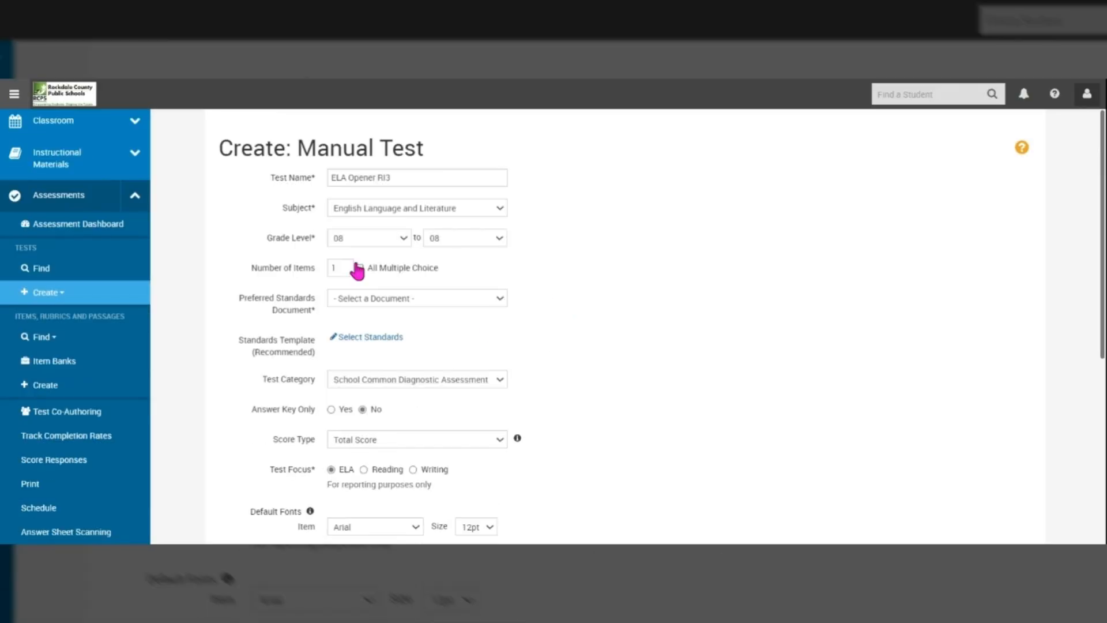
Step: Set 5 all-multiple-choice items and the Georgia Standards of Excellence ELA standards document, then open standards selection
{"action": "left_click", "coordinate": [346, 271]}
{"action": "key", "text": "BackSpace"}
{"action": "left_click", "coordinate": [359, 269]}
{"action": "left_click", "coordinate": [417, 298]}
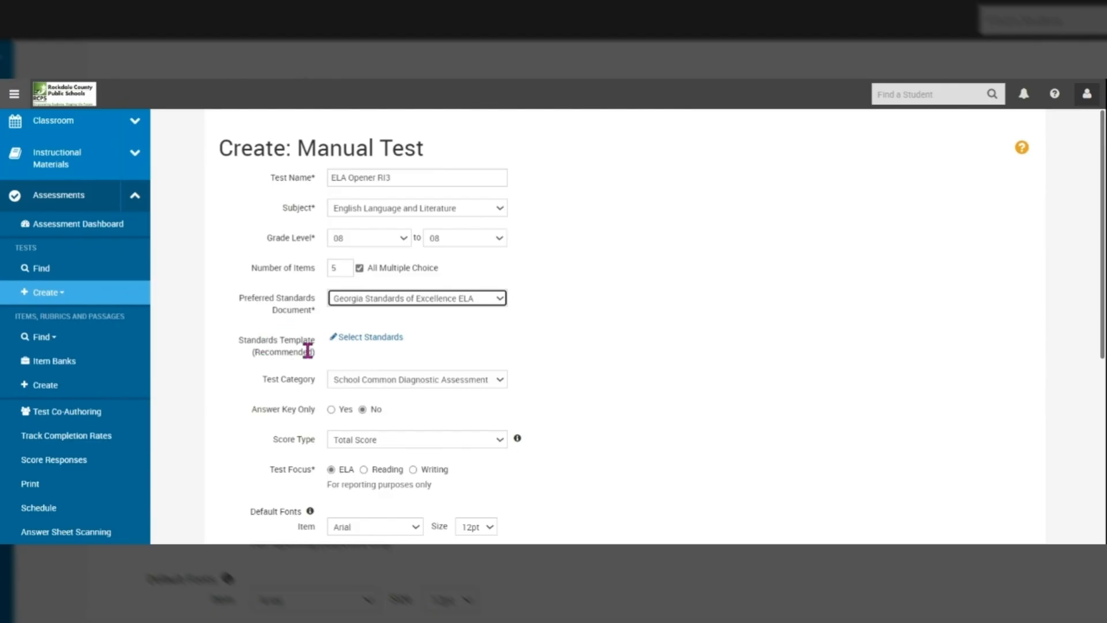
{"action": "left_click", "coordinate": [361, 340]}
{"action": "left_click", "coordinate": [360, 342]}
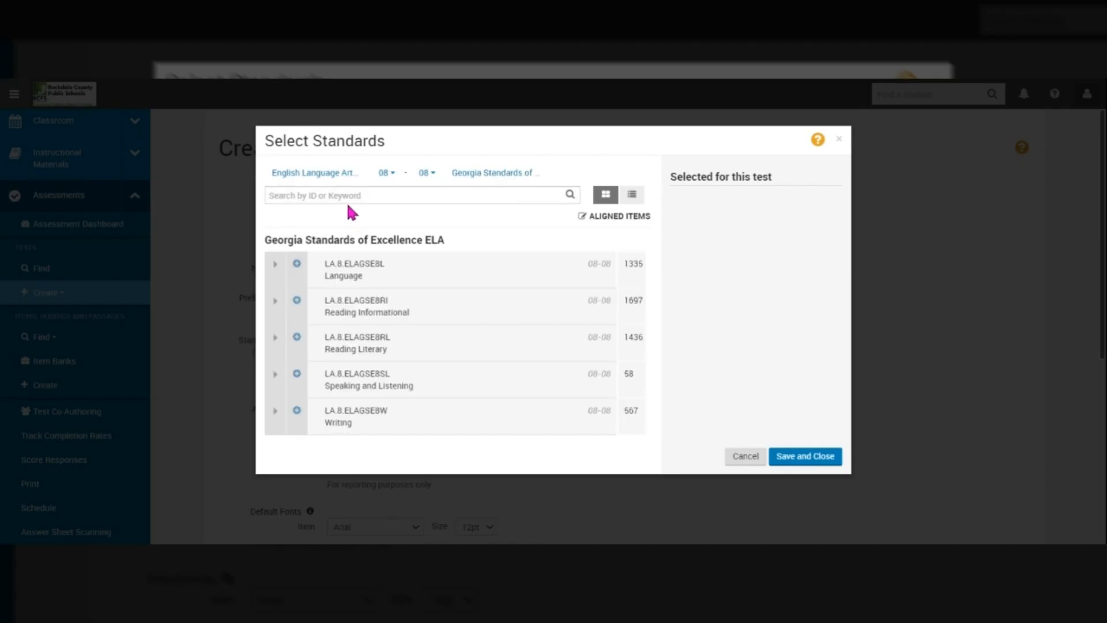
Step: Check LA.8.ELAGSE8RI3 under Reading Informational > Key Ideas and Details and save the selection
{"action": "left_click", "coordinate": [297, 301]}
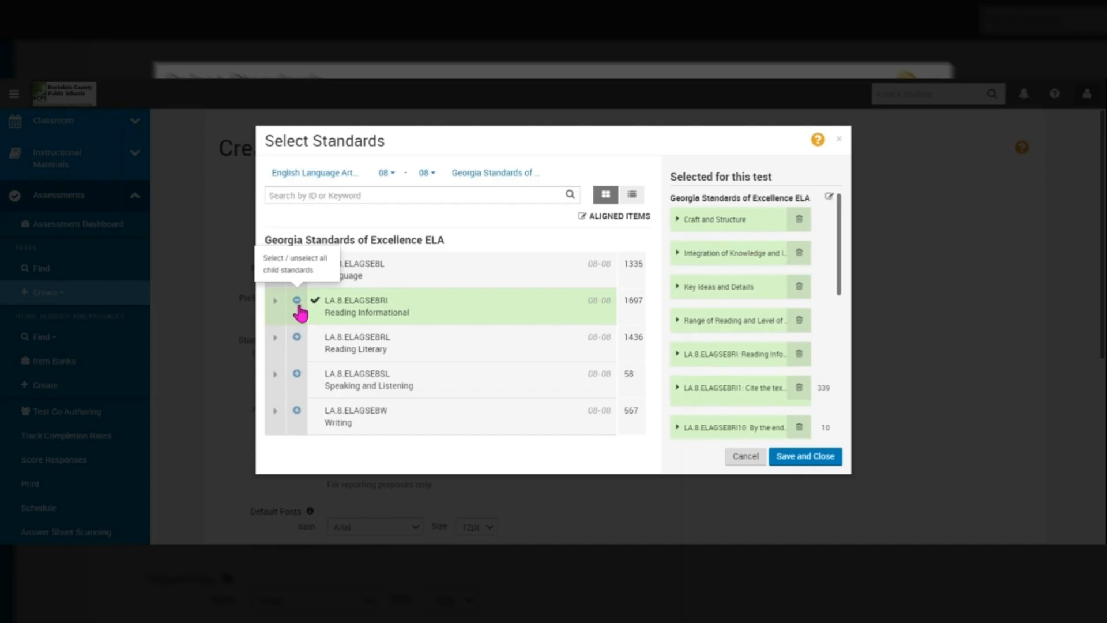
{"action": "left_click", "coordinate": [297, 301]}
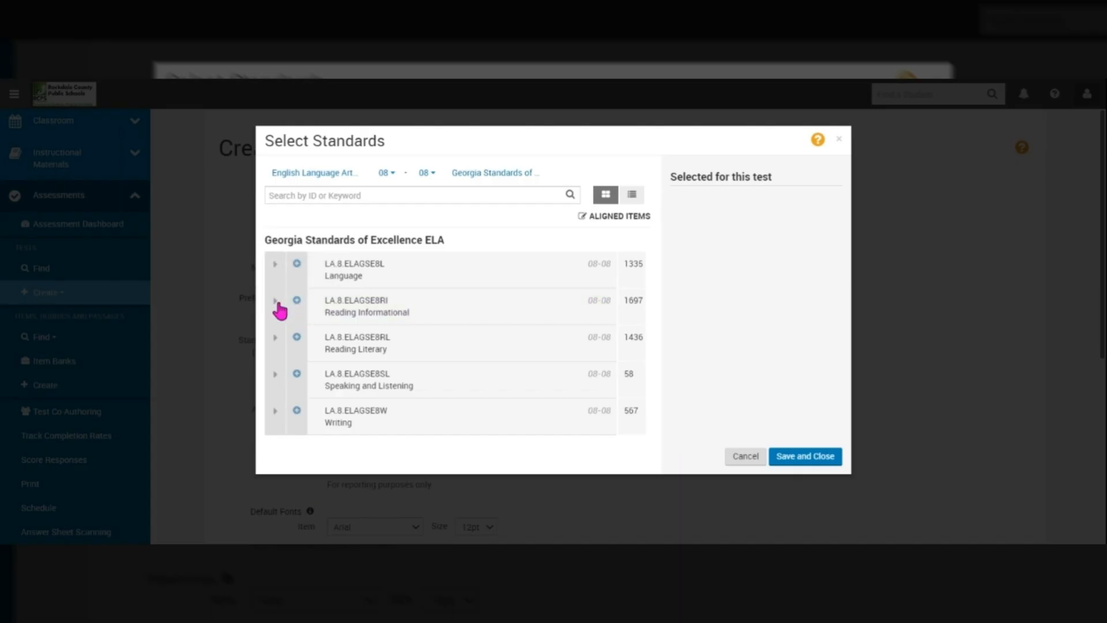
{"action": "left_click", "coordinate": [276, 301]}
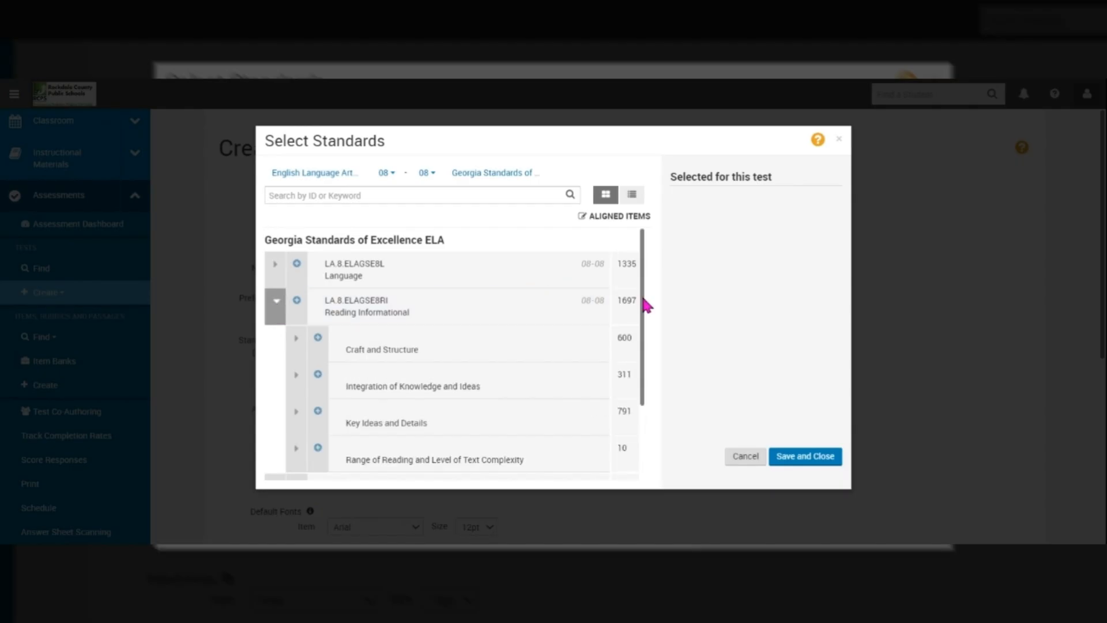
{"action": "left_click", "coordinate": [296, 412]}
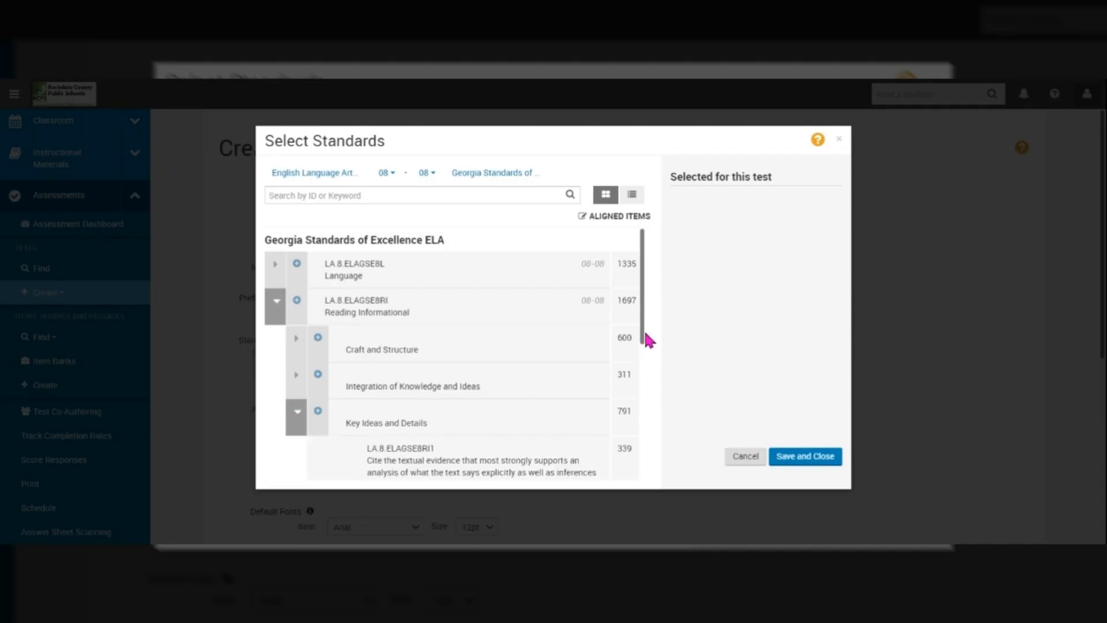
{"action": "left_click_drag", "start_coordinate": [646, 334], "coordinate": [632, 415]}
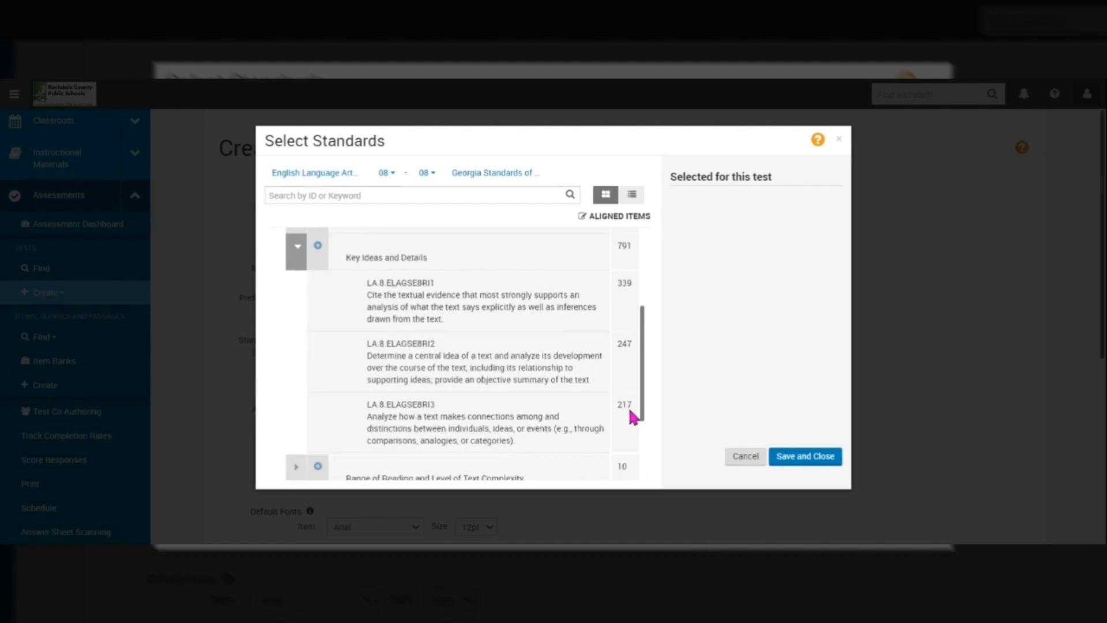
{"action": "left_click", "coordinate": [387, 406]}
{"action": "left_click", "coordinate": [378, 402]}
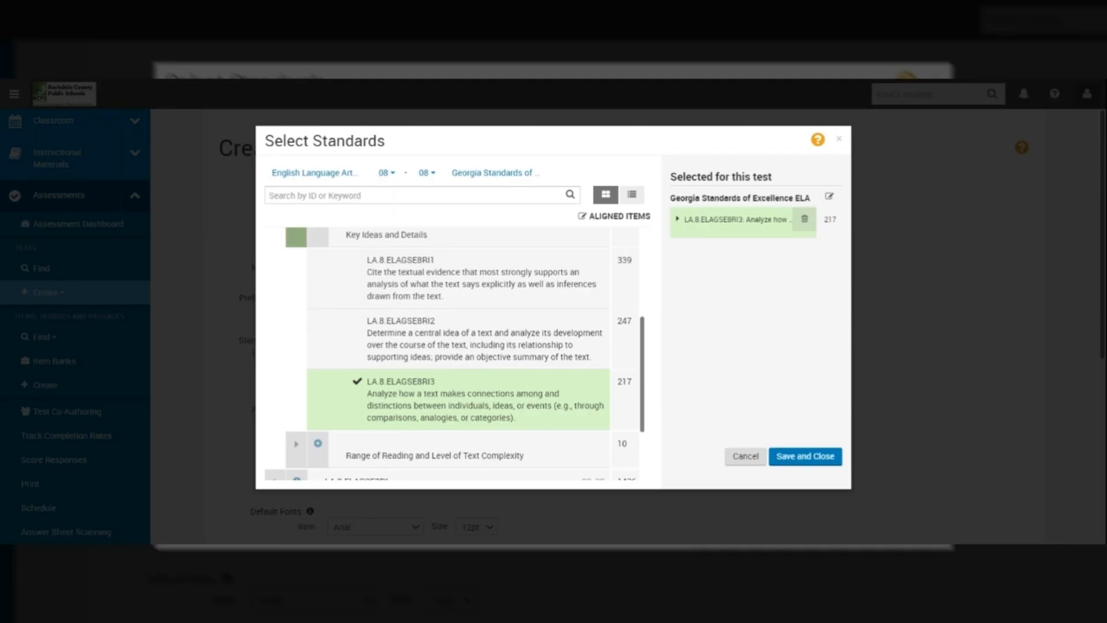
{"action": "left_click", "coordinate": [803, 456]}
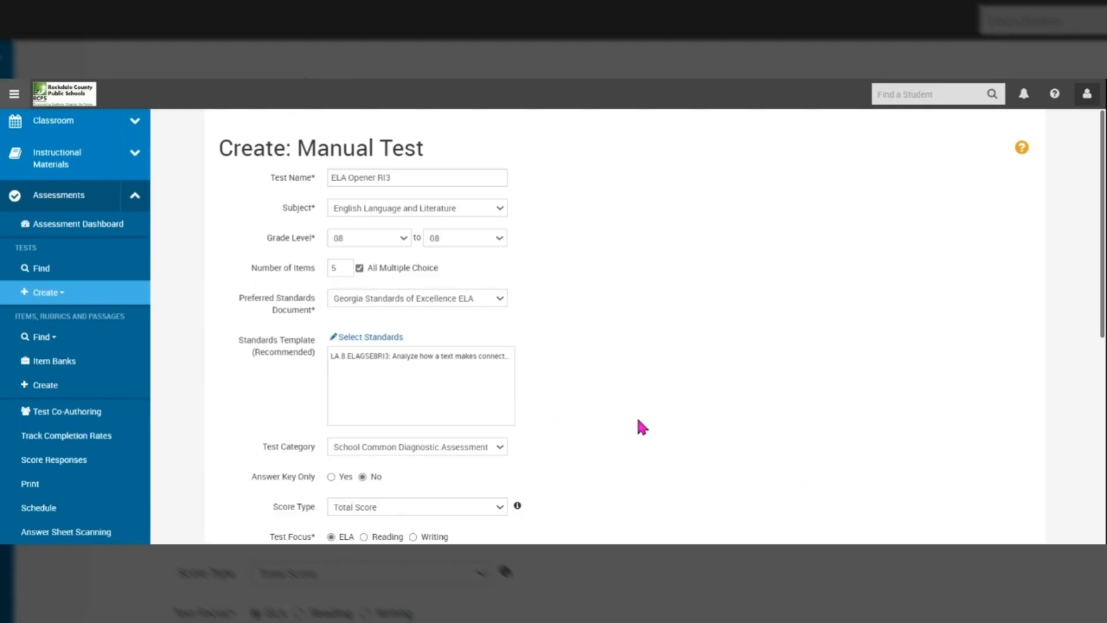
Step: Set the test category to Classroom Formative Assessment
{"action": "scroll", "coordinate": [642, 426], "scroll_direction": "down", "scroll_amount": 2}
{"action": "scroll", "coordinate": [602, 377], "scroll_direction": "down", "scroll_amount": 1}
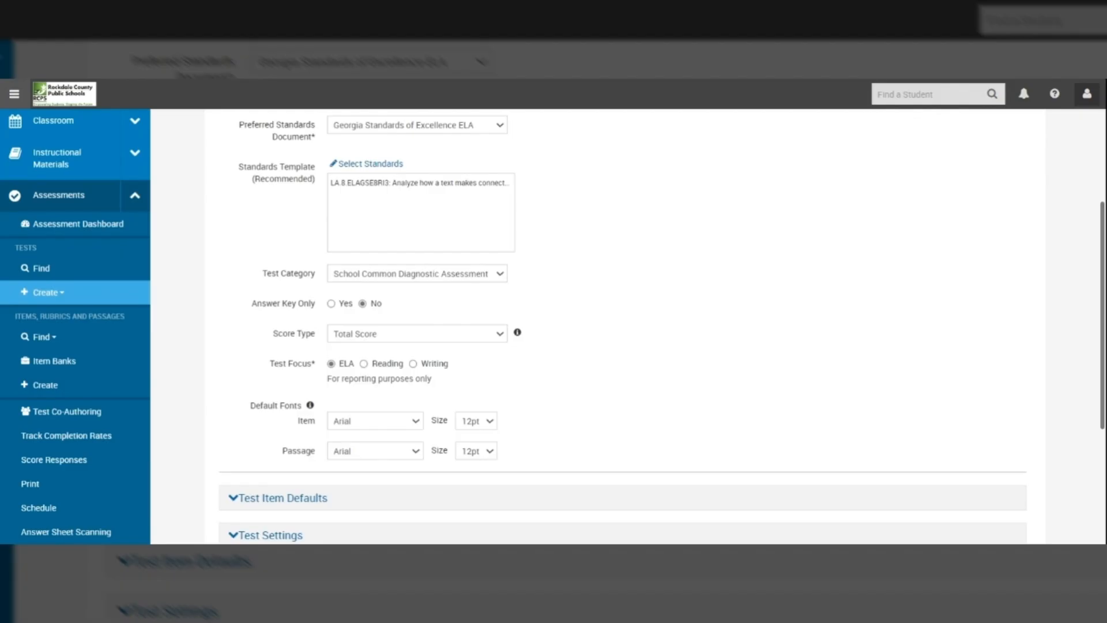
{"action": "left_click", "coordinate": [416, 274]}
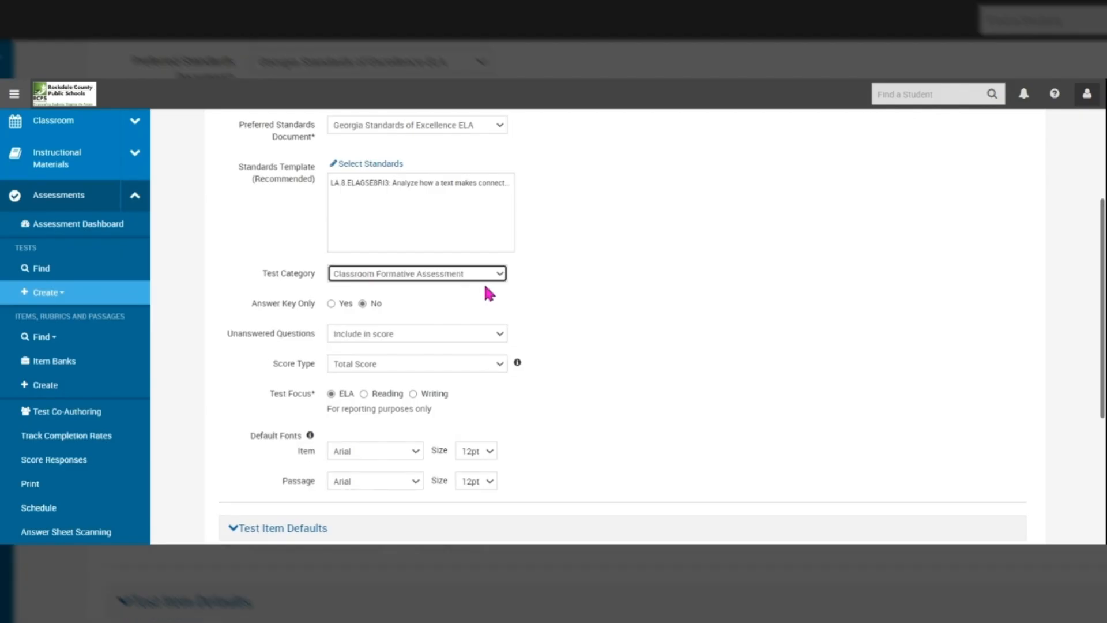
Step: Expand Test Settings and review them down to the Generate Test button
{"action": "scroll", "coordinate": [1000, 339], "scroll_direction": "down", "scroll_amount": 1}
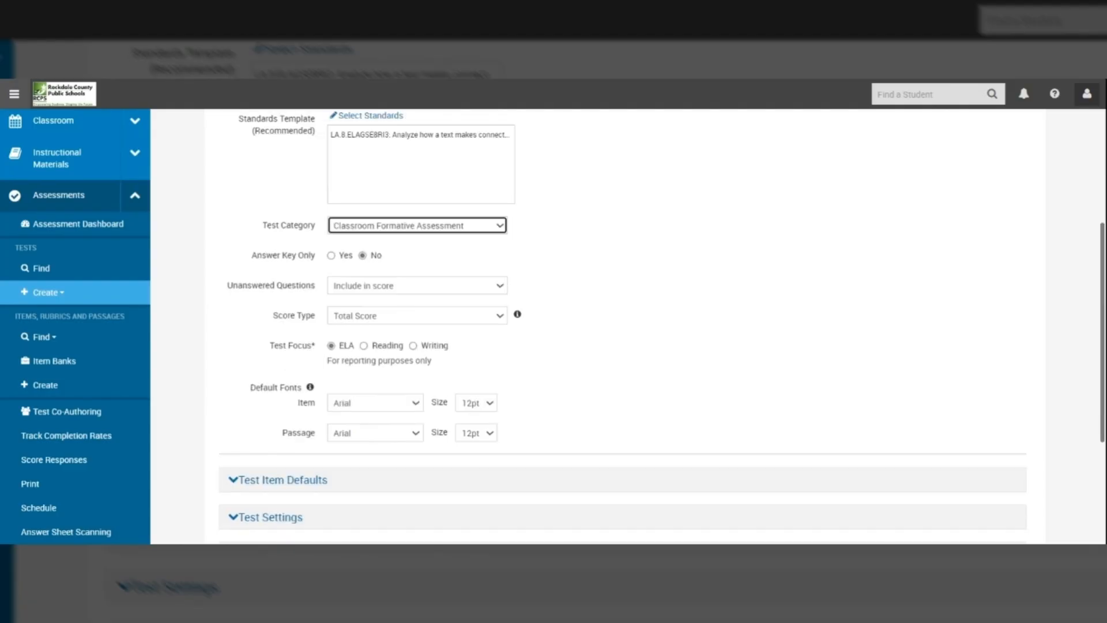
{"action": "scroll", "coordinate": [623, 323], "scroll_direction": "down", "scroll_amount": 2}
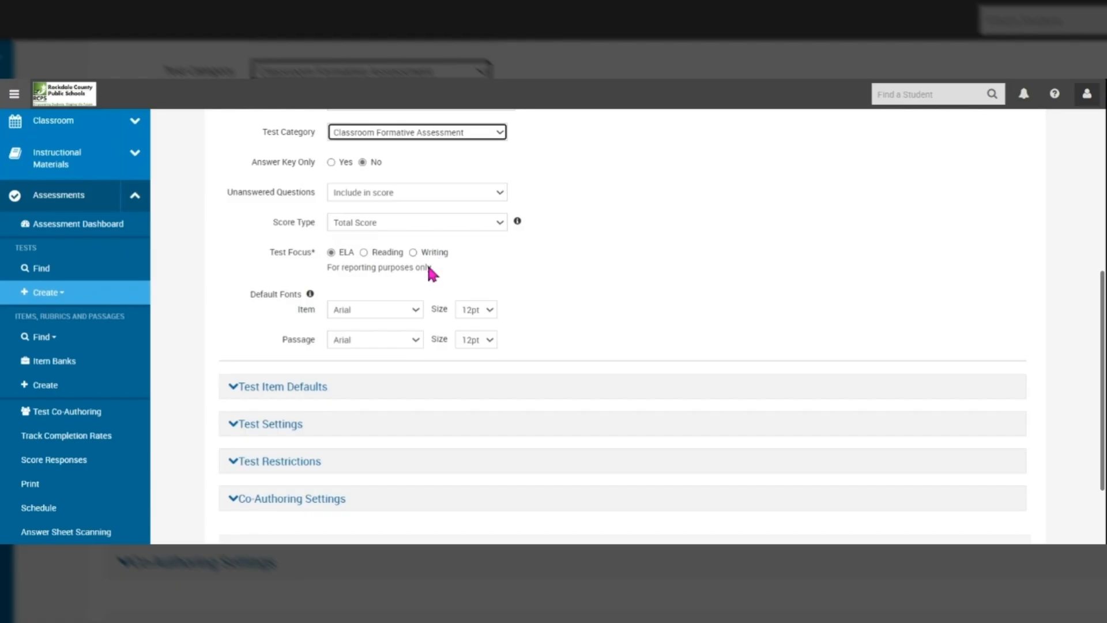
{"action": "scroll", "coordinate": [352, 304], "scroll_direction": "down", "scroll_amount": 2}
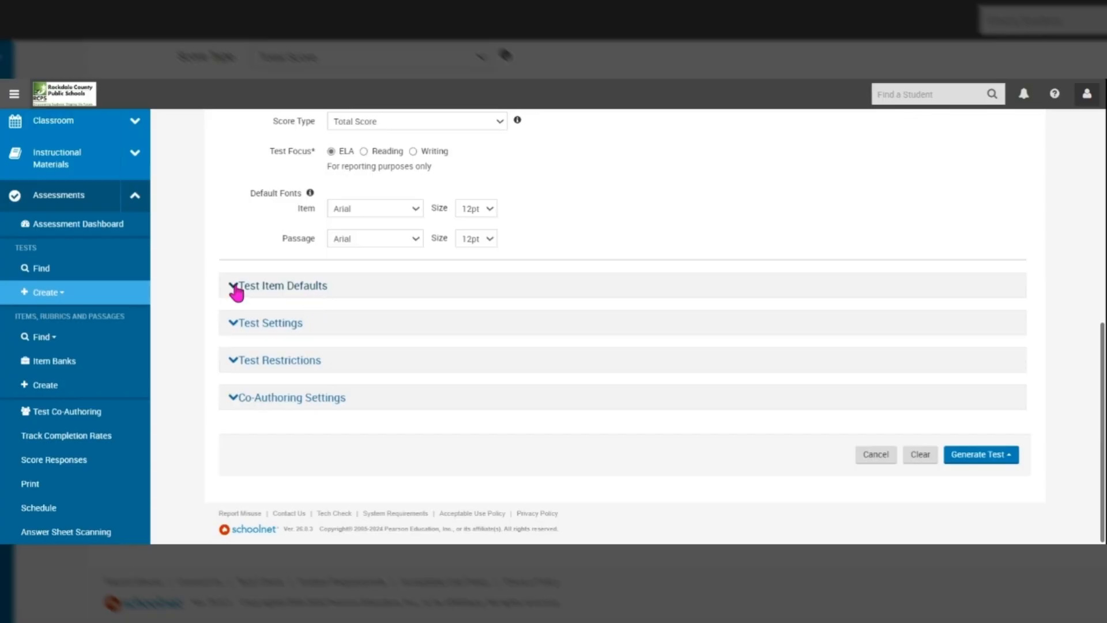
{"action": "left_click", "coordinate": [233, 324]}
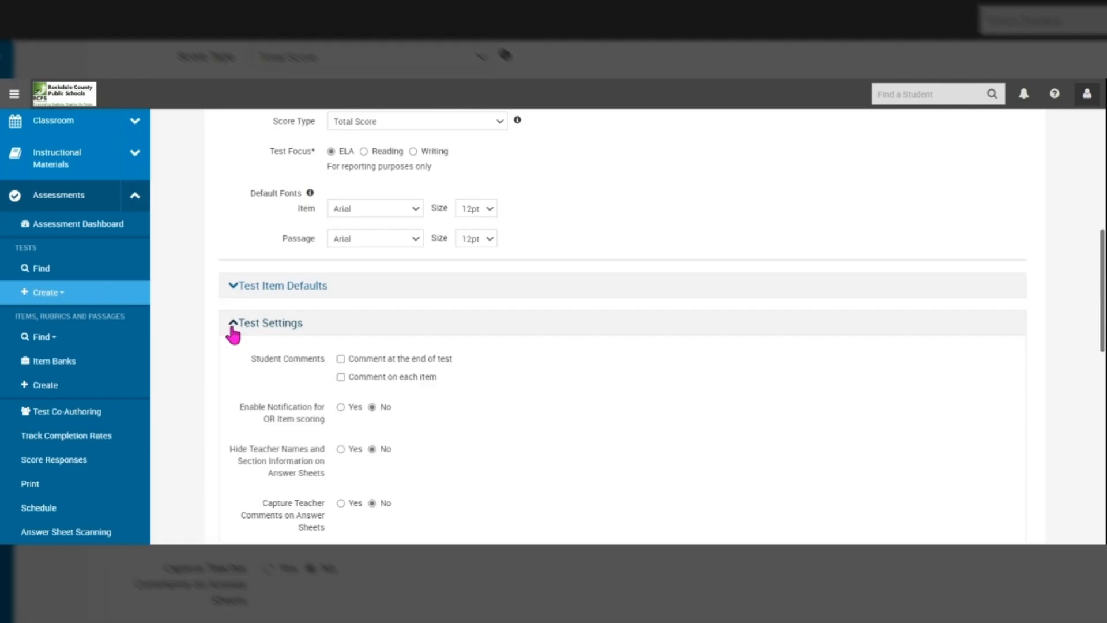
{"action": "scroll", "coordinate": [233, 335], "scroll_direction": "down", "scroll_amount": 1}
{"action": "scroll", "coordinate": [622, 326], "scroll_direction": "down", "scroll_amount": 3}
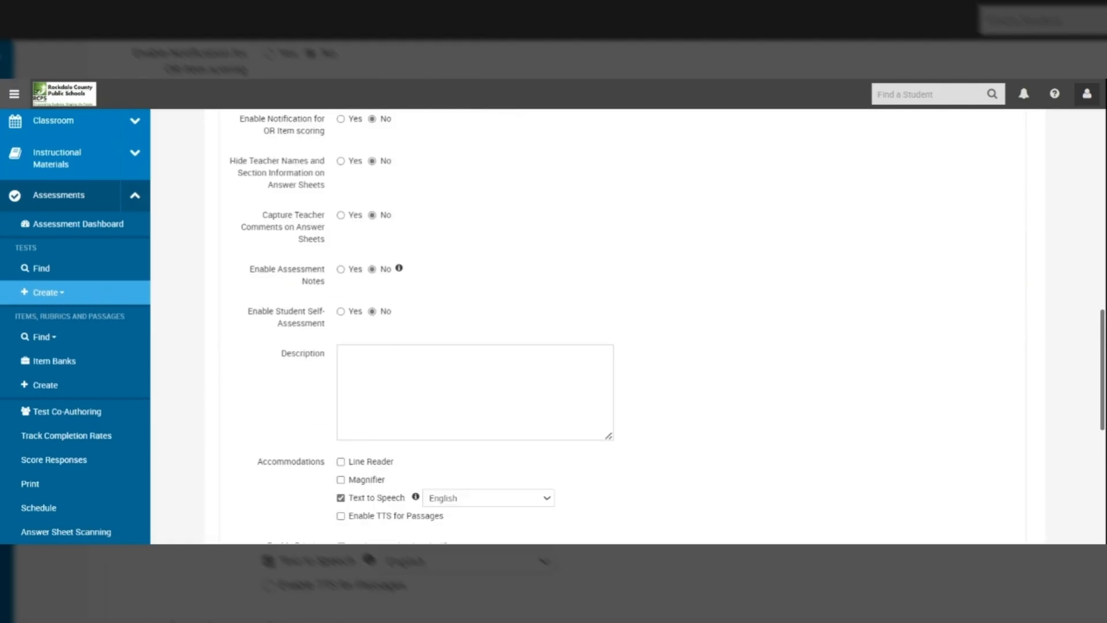
{"action": "scroll", "coordinate": [622, 326], "scroll_direction": "down", "scroll_amount": 3}
{"action": "scroll", "coordinate": [623, 326], "scroll_direction": "down", "scroll_amount": 1}
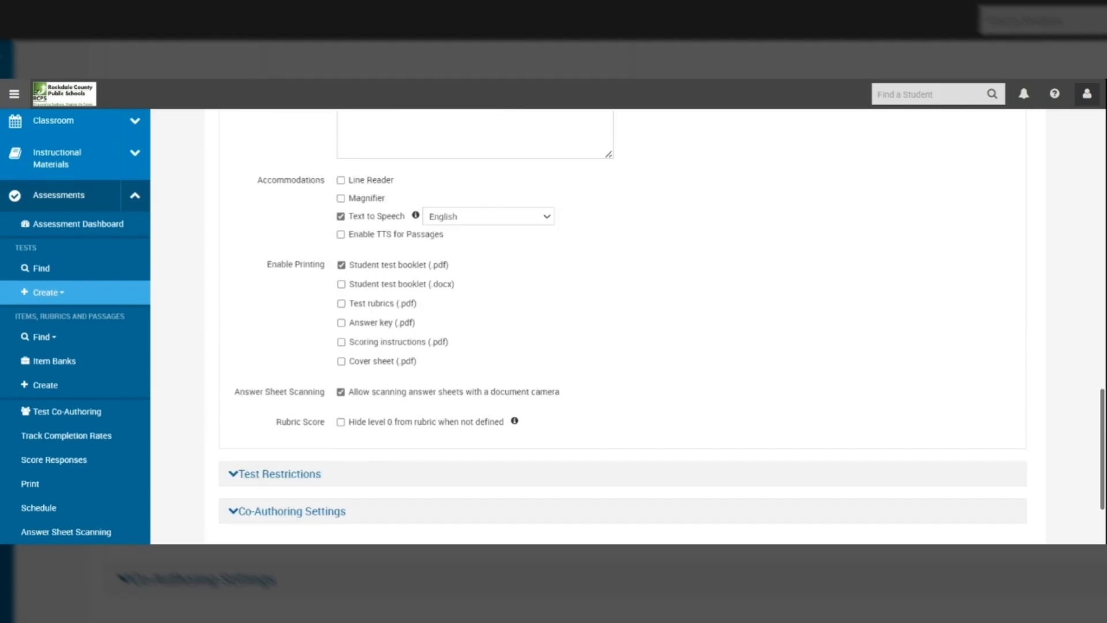
{"action": "scroll", "coordinate": [623, 326], "scroll_direction": "up", "scroll_amount": 1}
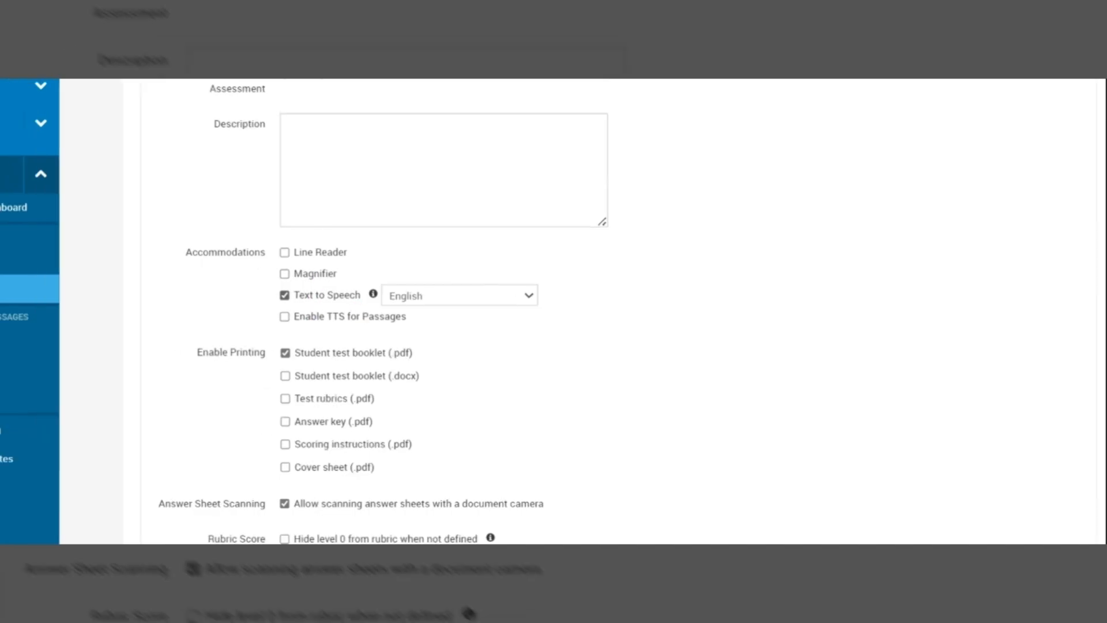
{"action": "scroll", "coordinate": [623, 326], "scroll_direction": "down", "scroll_amount": 2}
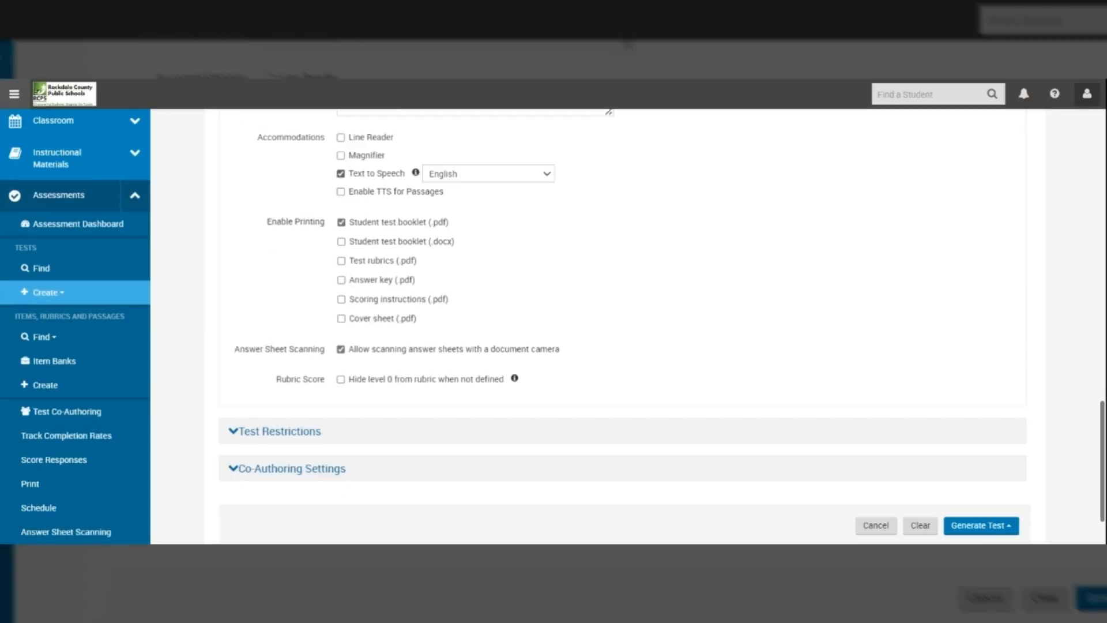
{"action": "scroll", "coordinate": [689, 448], "scroll_direction": "down", "scroll_amount": 1}
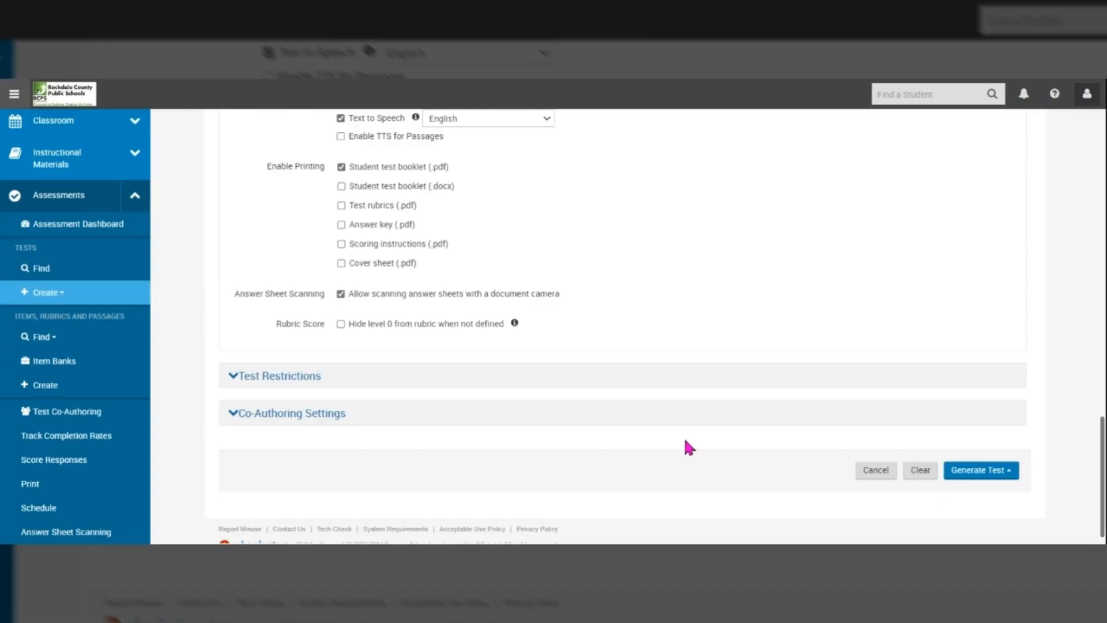
Step: Generate the test from the item bank and filter items to Webb's DOK Level 2: Basic Application
{"action": "left_click", "coordinate": [994, 471]}
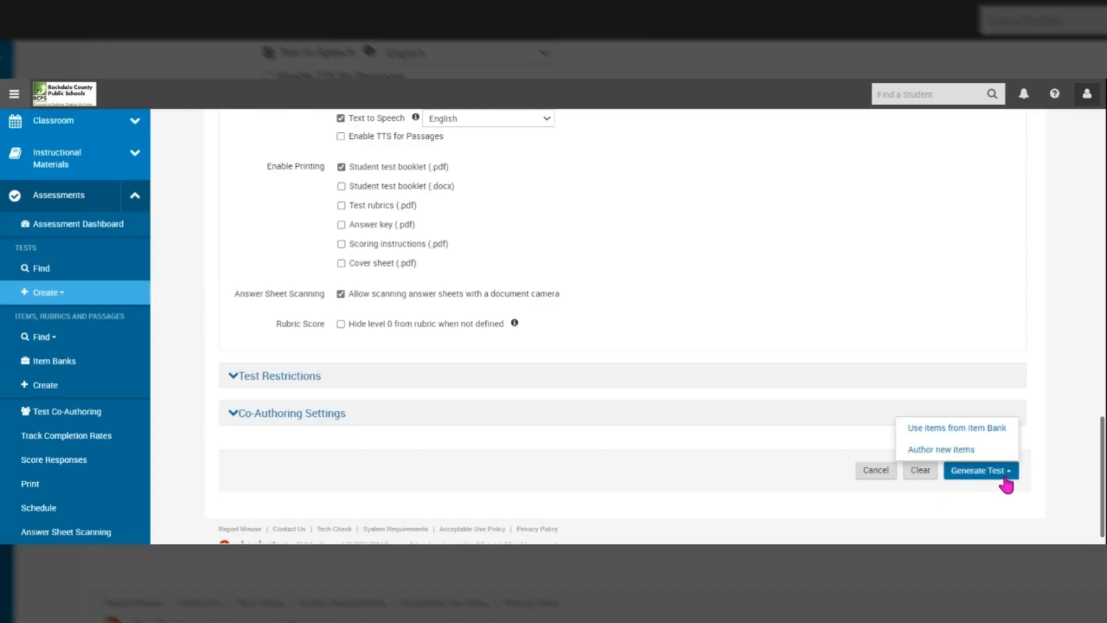
{"action": "left_click", "coordinate": [964, 436]}
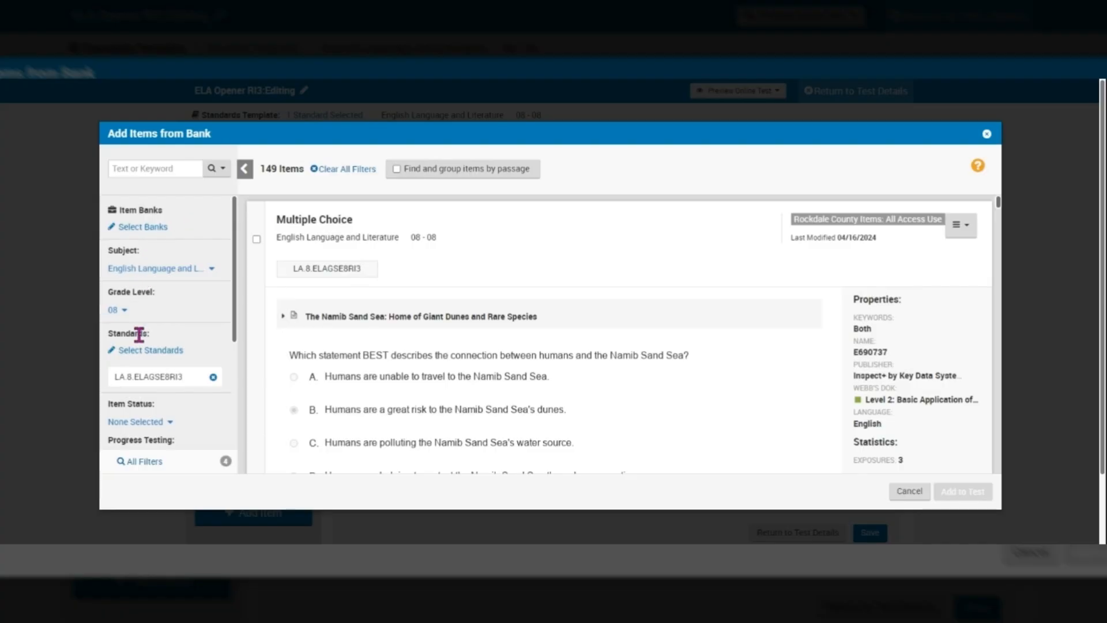
{"action": "mouse_move", "coordinate": [142, 386]}
{"action": "left_click_drag", "start_coordinate": [235, 277], "coordinate": [233, 403]}
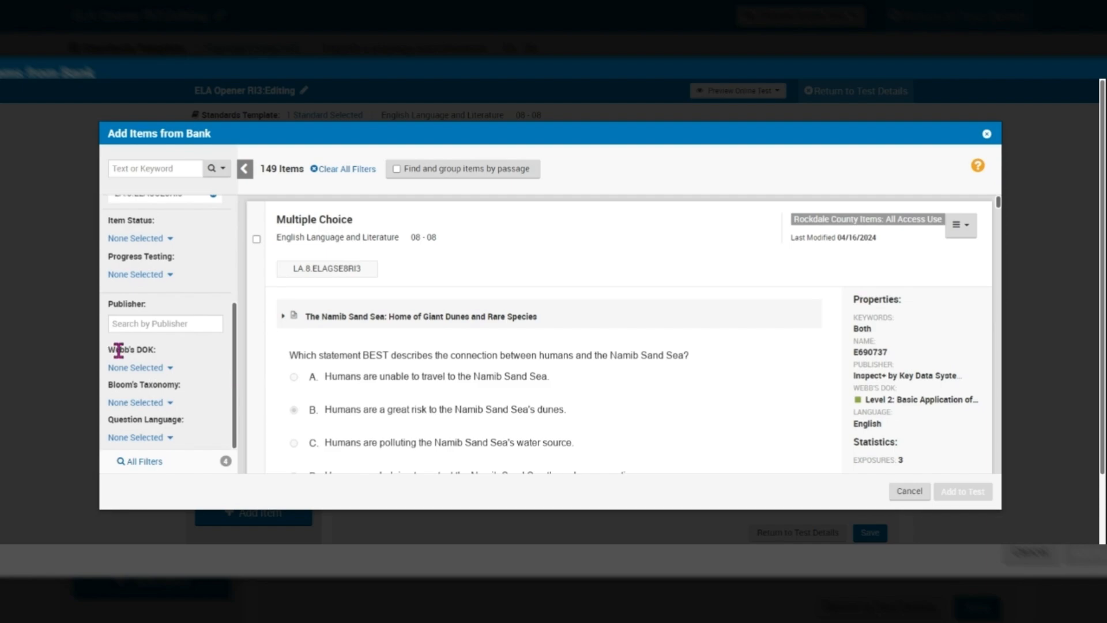
{"action": "left_click", "coordinate": [169, 369]}
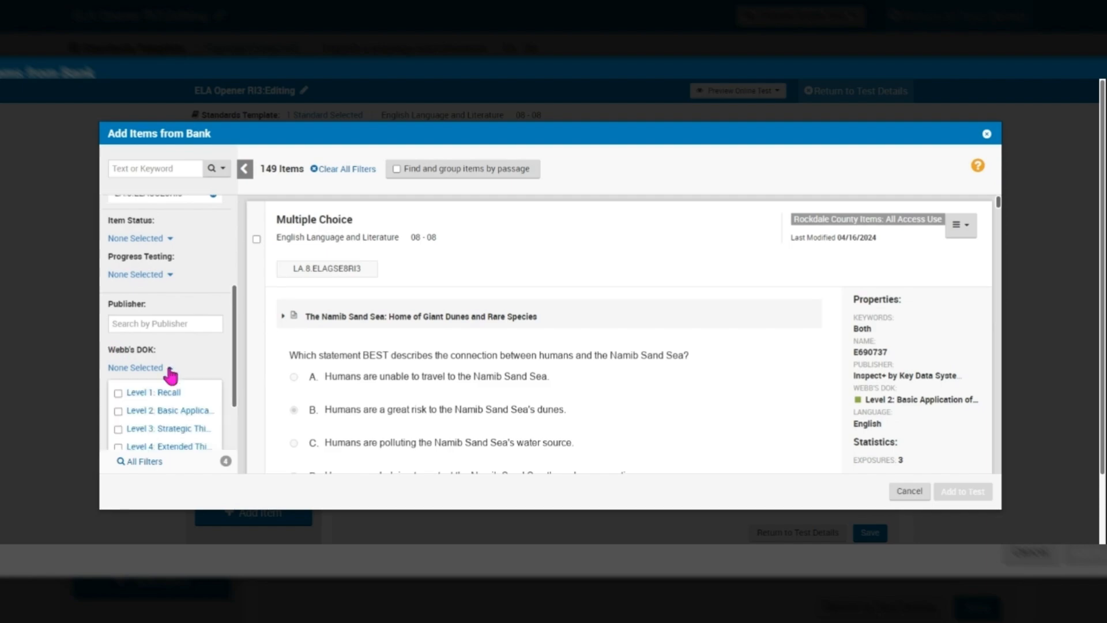
{"action": "left_click_drag", "start_coordinate": [236, 354], "coordinate": [236, 394]}
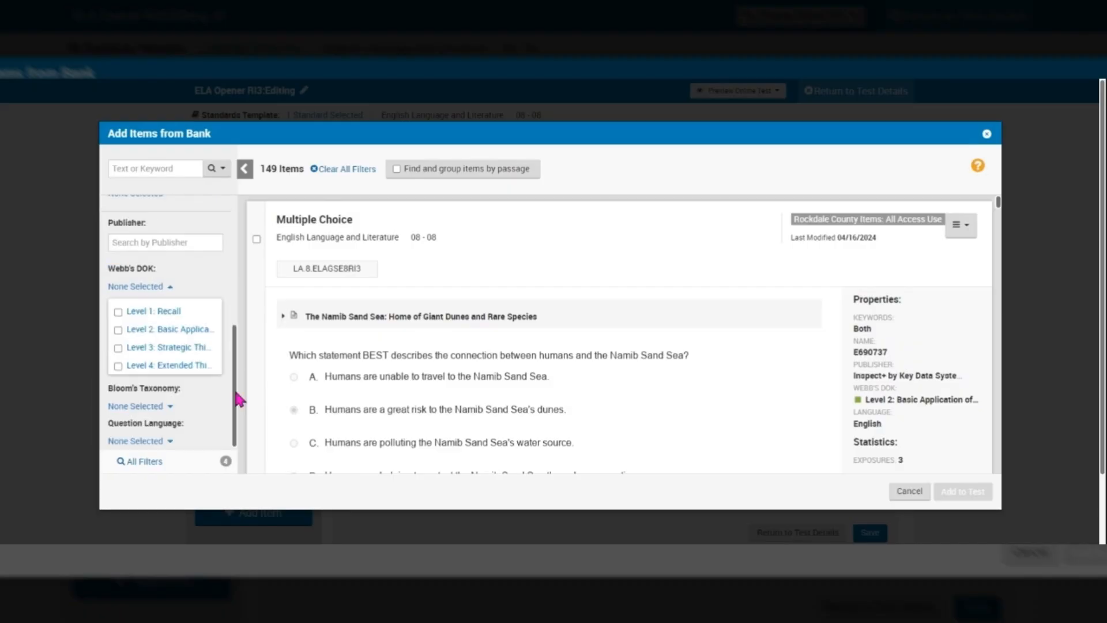
{"action": "left_click", "coordinate": [119, 331]}
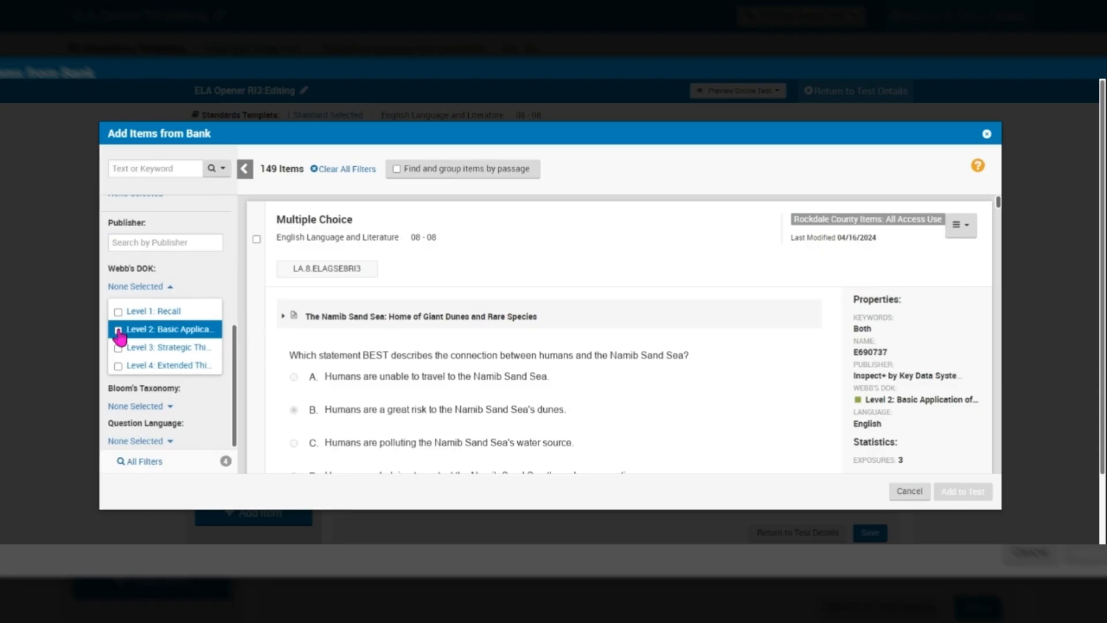
{"action": "left_click", "coordinate": [119, 331]}
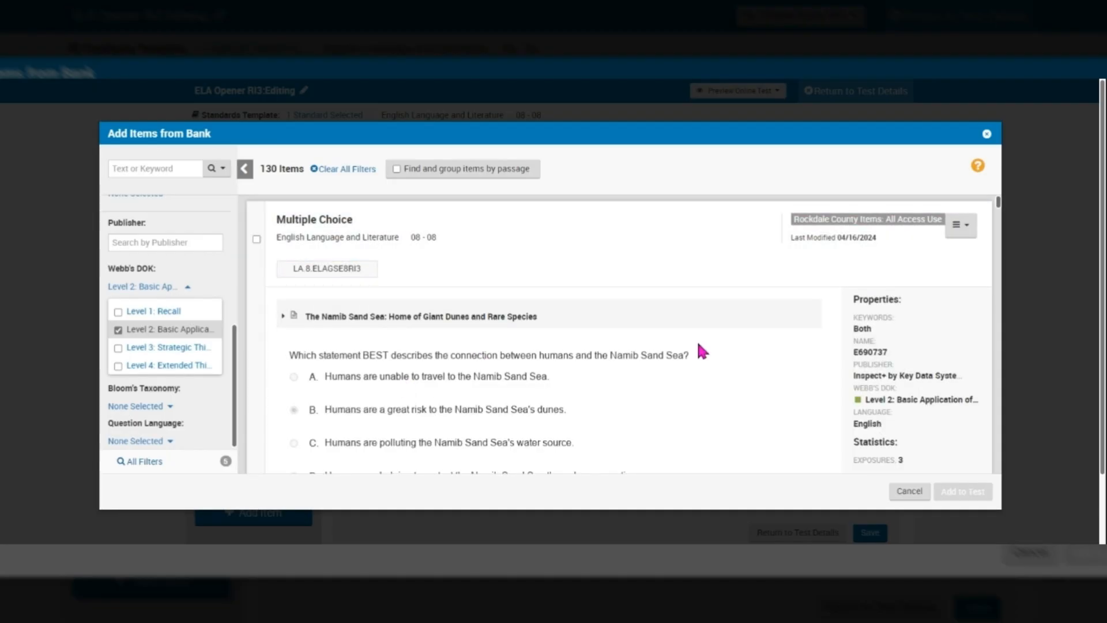
{"action": "mouse_move", "coordinate": [344, 265]}
Step: Group the item bank results by reading passage and browse the groups
{"action": "left_click", "coordinate": [397, 169]}
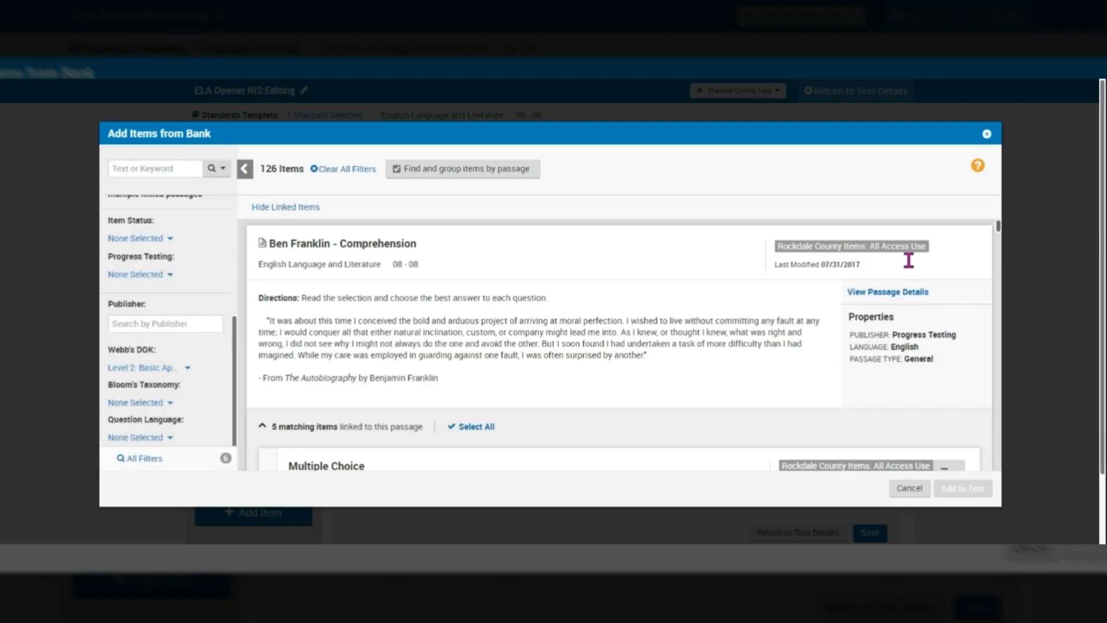
{"action": "scroll", "coordinate": [908, 260], "scroll_direction": "down", "scroll_amount": 1}
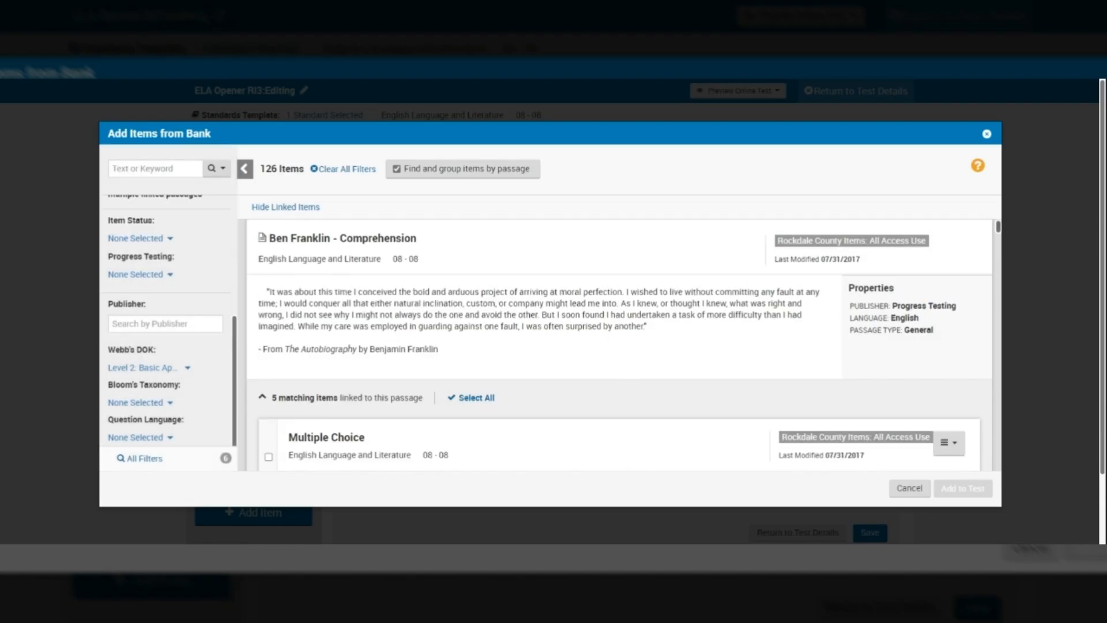
{"action": "scroll", "coordinate": [618, 373], "scroll_direction": "down", "scroll_amount": 2}
{"action": "scroll", "coordinate": [618, 372], "scroll_direction": "down", "scroll_amount": 1}
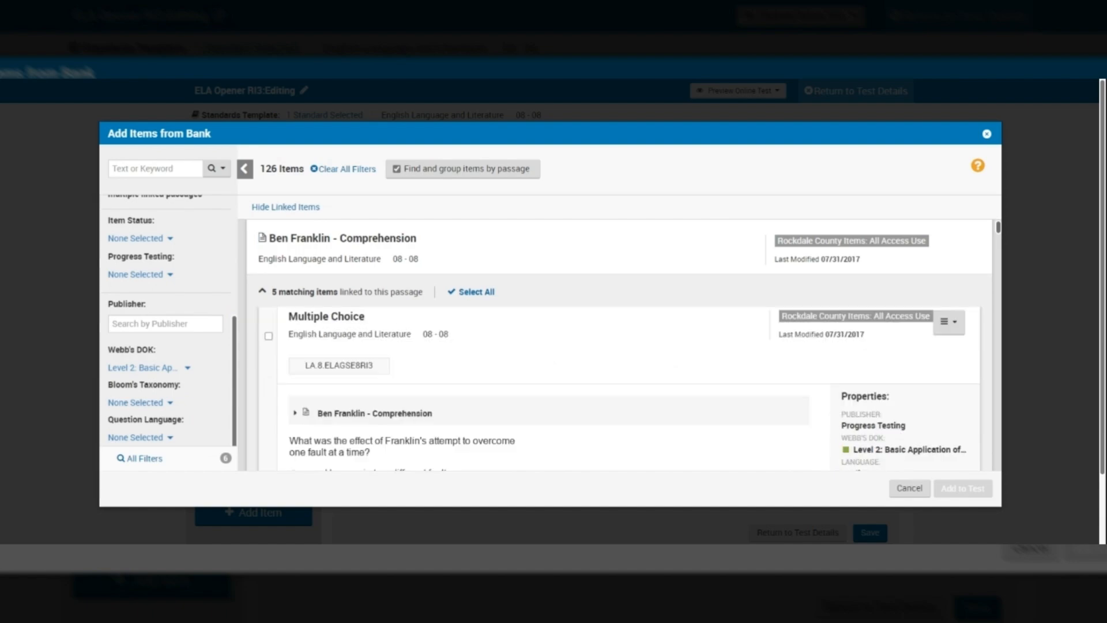
{"action": "scroll", "coordinate": [618, 372], "scroll_direction": "up", "scroll_amount": 2}
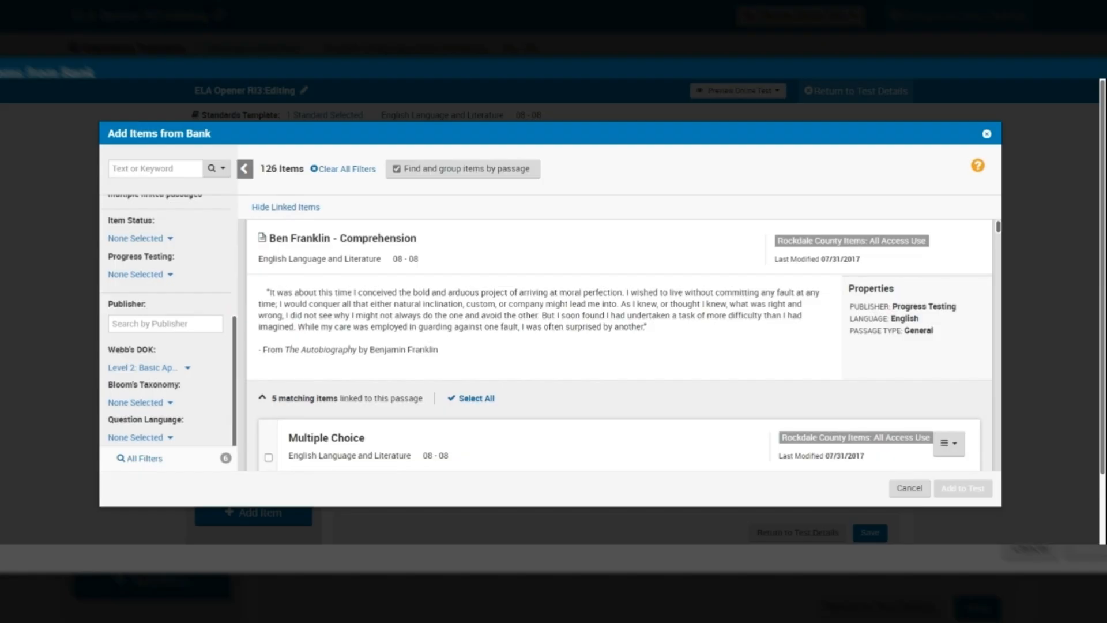
{"action": "scroll", "coordinate": [618, 369], "scroll_direction": "down", "scroll_amount": 1}
{"action": "scroll", "coordinate": [618, 358], "scroll_direction": "up", "scroll_amount": 2}
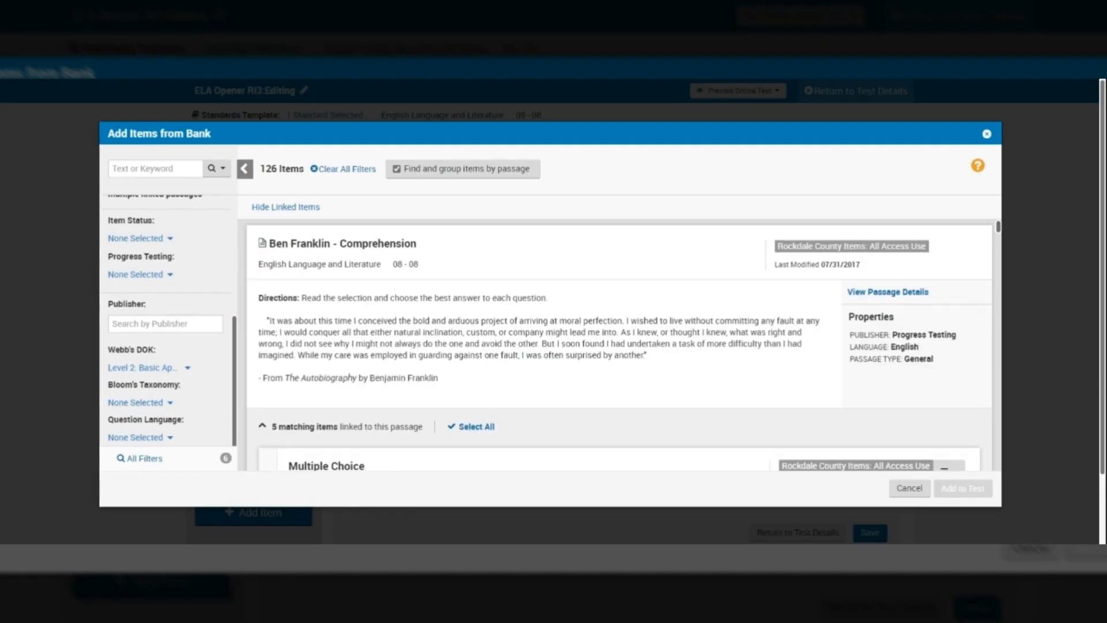
{"action": "scroll", "coordinate": [618, 369], "scroll_direction": "down", "scroll_amount": 2}
{"action": "scroll", "coordinate": [618, 369], "scroll_direction": "down", "scroll_amount": 1}
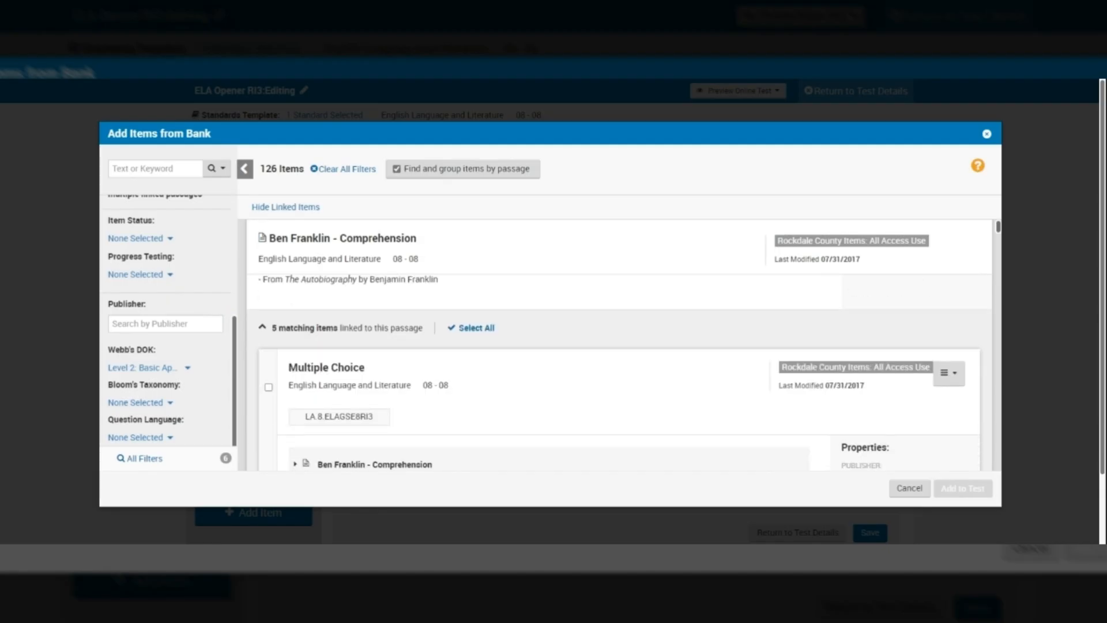
{"action": "scroll", "coordinate": [618, 369], "scroll_direction": "down", "scroll_amount": 3}
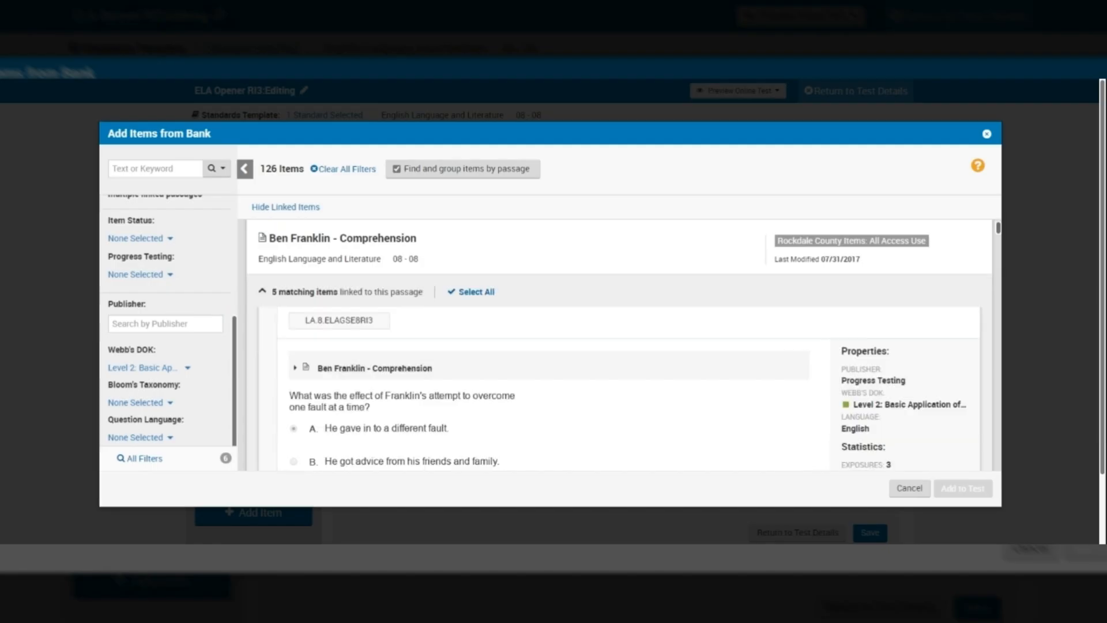
{"action": "scroll", "coordinate": [618, 369], "scroll_direction": "up", "scroll_amount": 2}
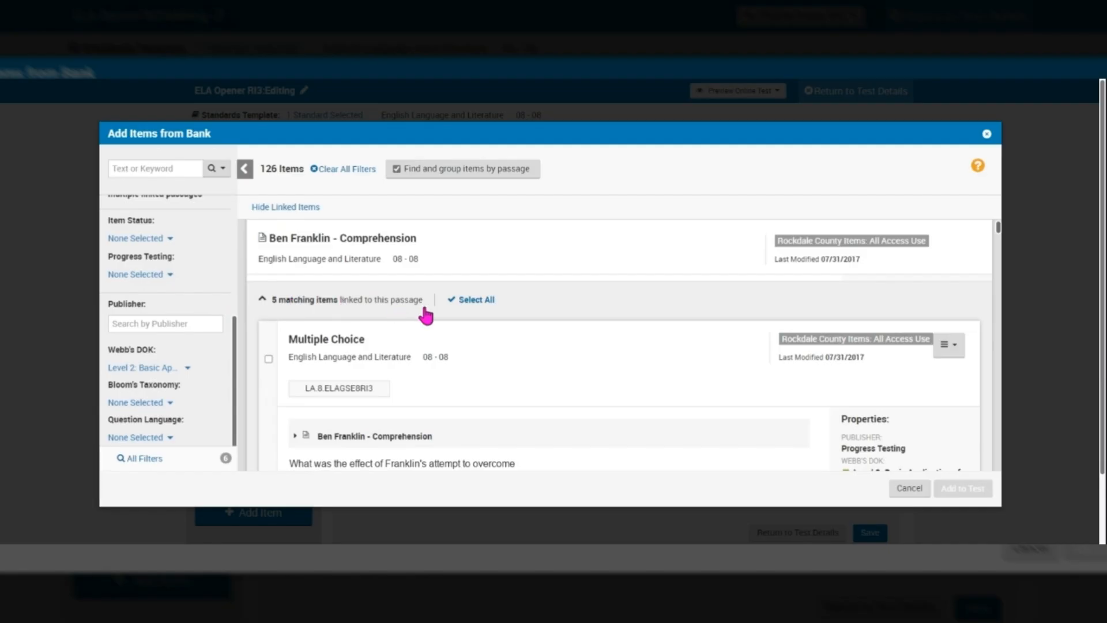
Step: Collapse the Ben Franklin passage and scroll down to The Downside of CGI
{"action": "left_click", "coordinate": [263, 300]}
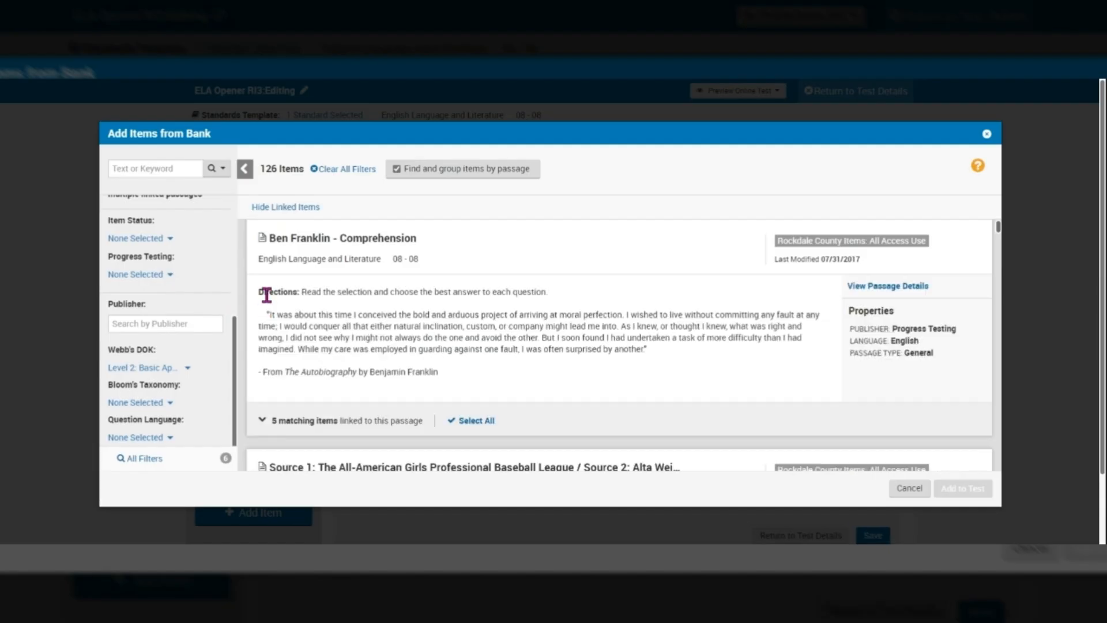
{"action": "left_click", "coordinate": [261, 422]}
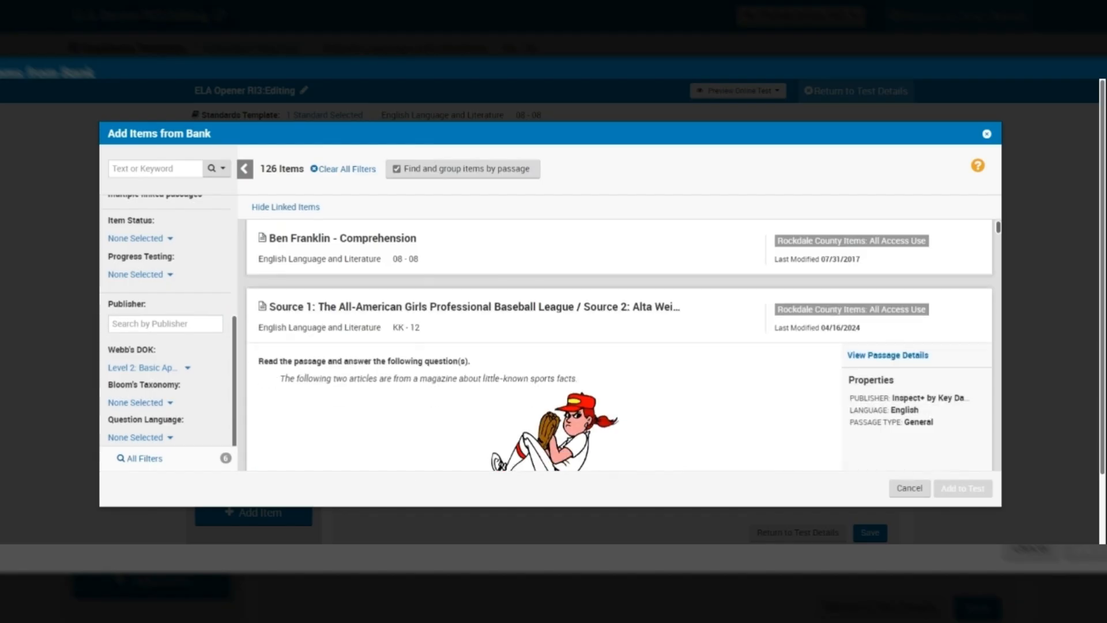
{"action": "scroll", "coordinate": [617, 345], "scroll_direction": "down", "scroll_amount": 4}
{"action": "scroll", "coordinate": [617, 372], "scroll_direction": "down", "scroll_amount": 2}
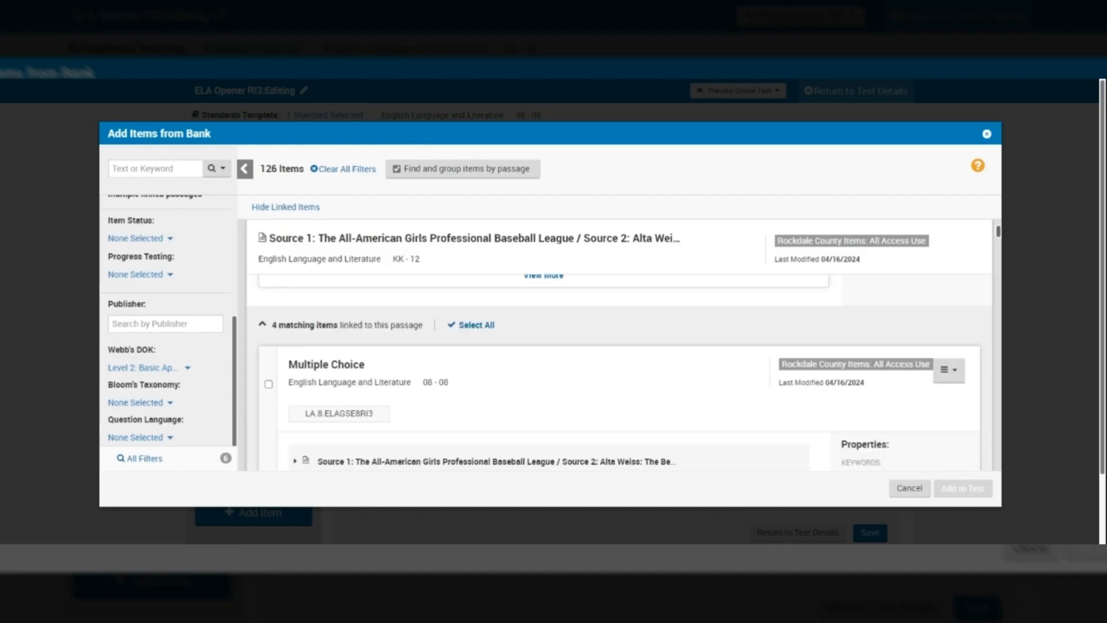
{"action": "scroll", "coordinate": [617, 372], "scroll_direction": "down", "scroll_amount": 3}
{"action": "scroll", "coordinate": [617, 381], "scroll_direction": "down", "scroll_amount": 3}
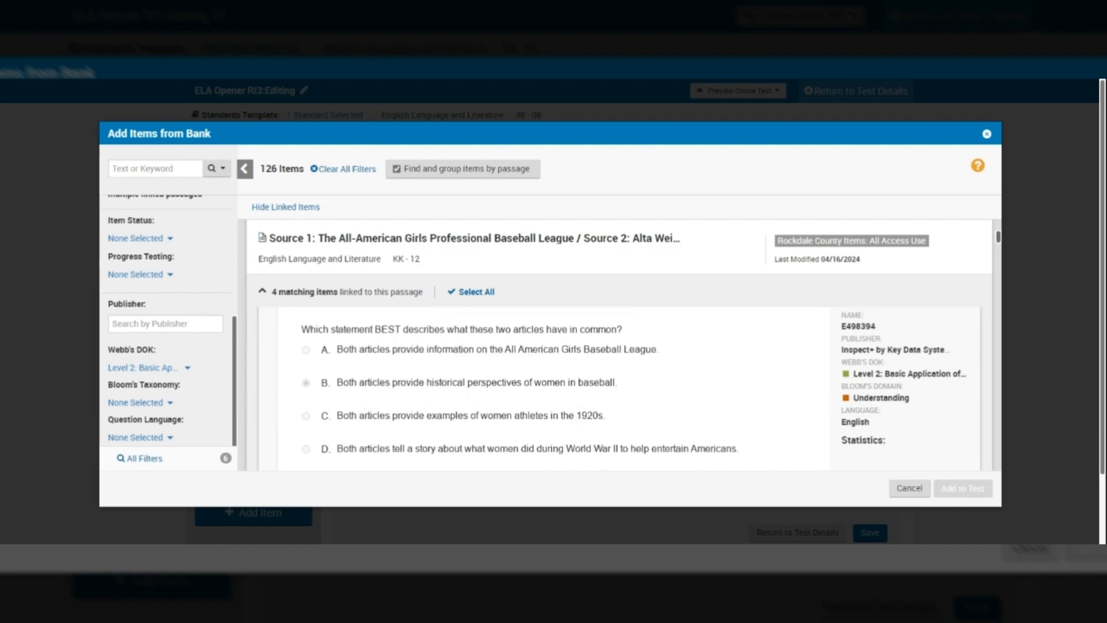
{"action": "scroll", "coordinate": [617, 381], "scroll_direction": "down", "scroll_amount": 2}
{"action": "scroll", "coordinate": [616, 380], "scroll_direction": "down", "scroll_amount": 5}
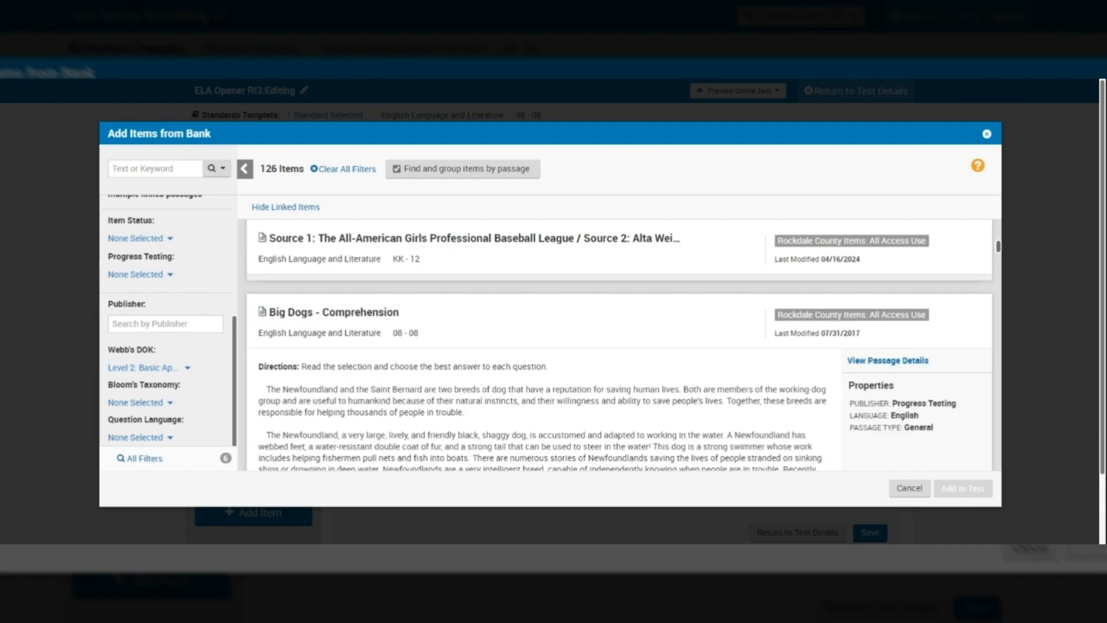
{"action": "scroll", "coordinate": [617, 380], "scroll_direction": "down", "scroll_amount": 3}
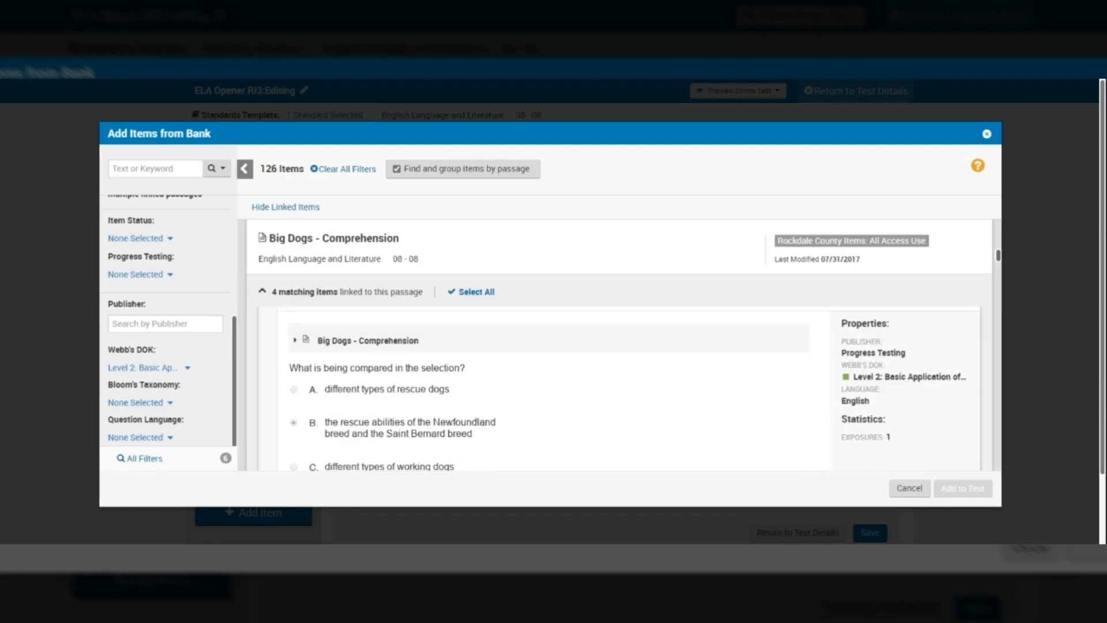
{"action": "scroll", "coordinate": [617, 380], "scroll_direction": "down", "scroll_amount": 3}
{"action": "scroll", "coordinate": [617, 380], "scroll_direction": "down", "scroll_amount": 3}
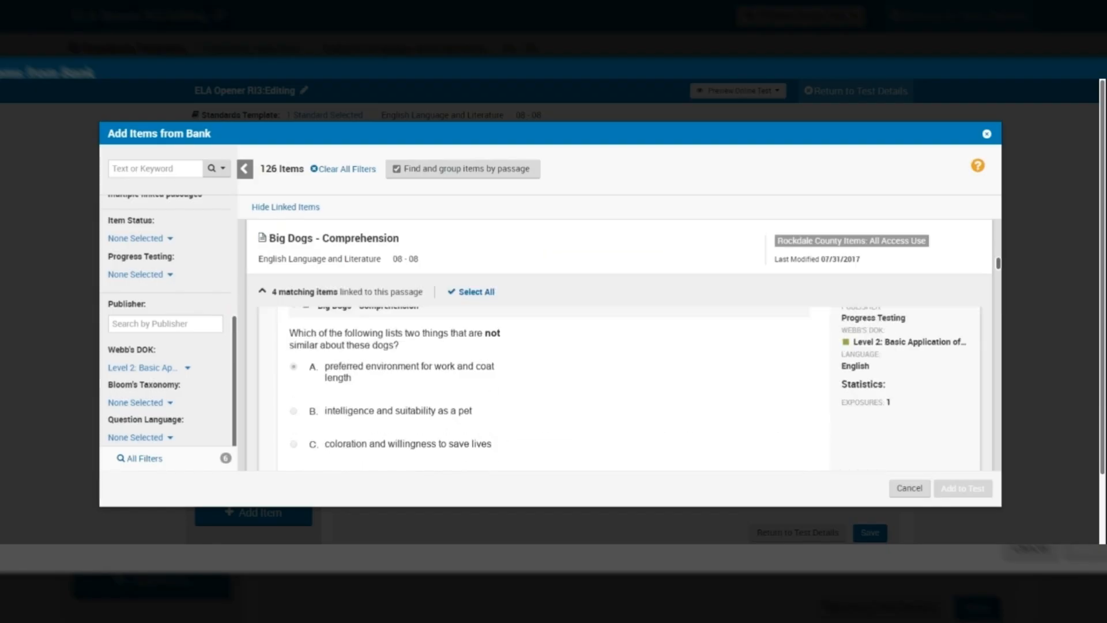
{"action": "scroll", "coordinate": [617, 381], "scroll_direction": "down", "scroll_amount": 5}
{"action": "scroll", "coordinate": [617, 369], "scroll_direction": "down", "scroll_amount": 5}
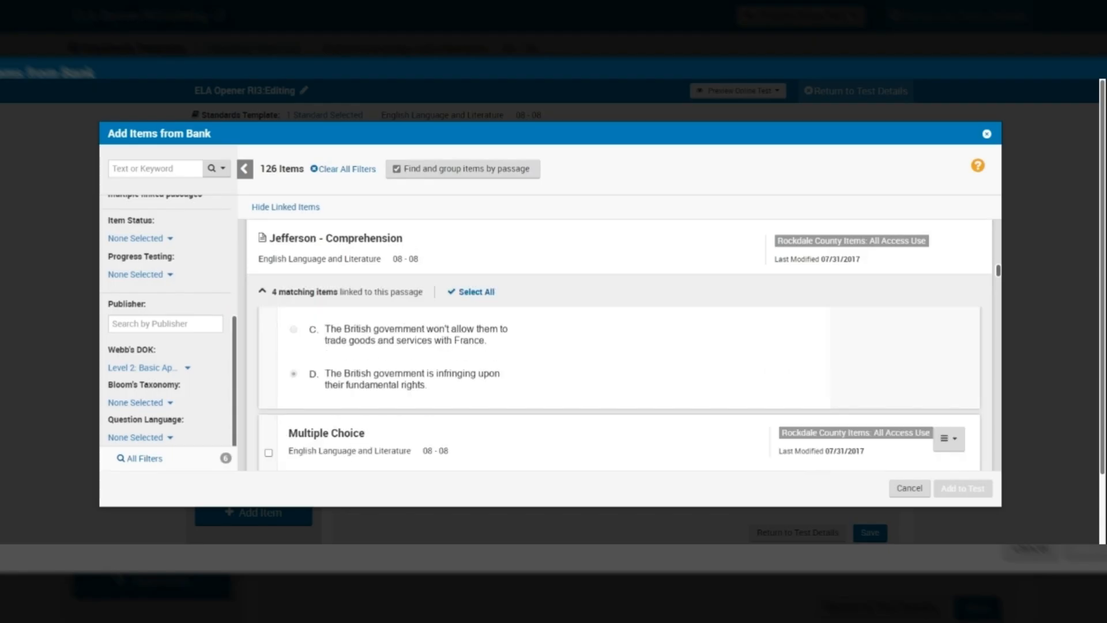
{"action": "scroll", "coordinate": [617, 380], "scroll_direction": "down", "scroll_amount": 3}
{"action": "scroll", "coordinate": [617, 380], "scroll_direction": "down", "scroll_amount": 3}
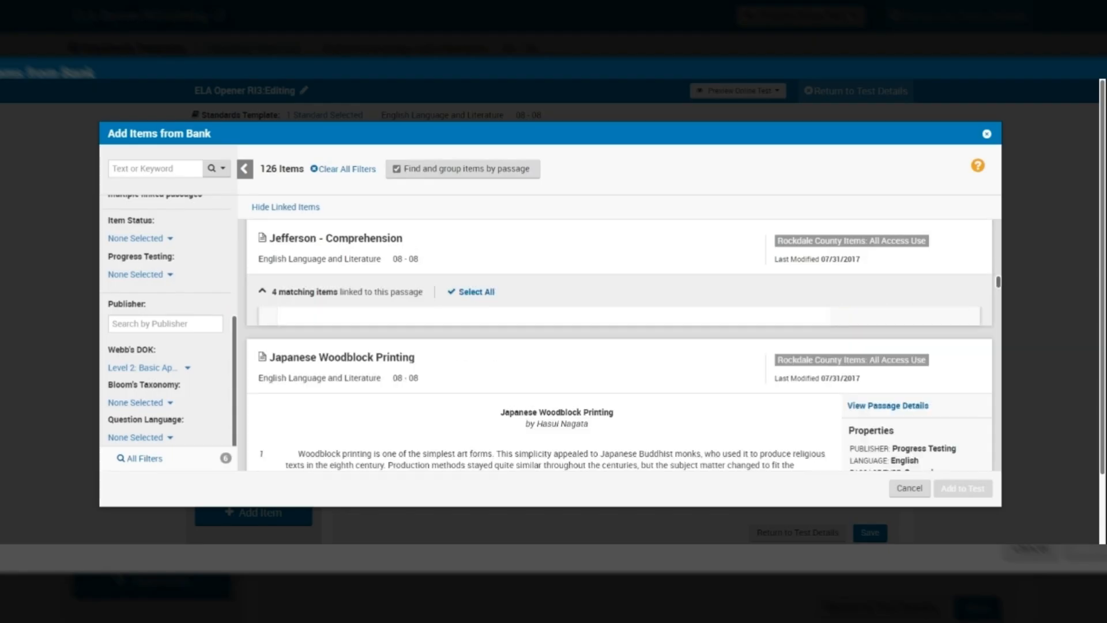
{"action": "scroll", "coordinate": [617, 368], "scroll_direction": "down", "scroll_amount": 5}
{"action": "scroll", "coordinate": [617, 372], "scroll_direction": "down", "scroll_amount": 3}
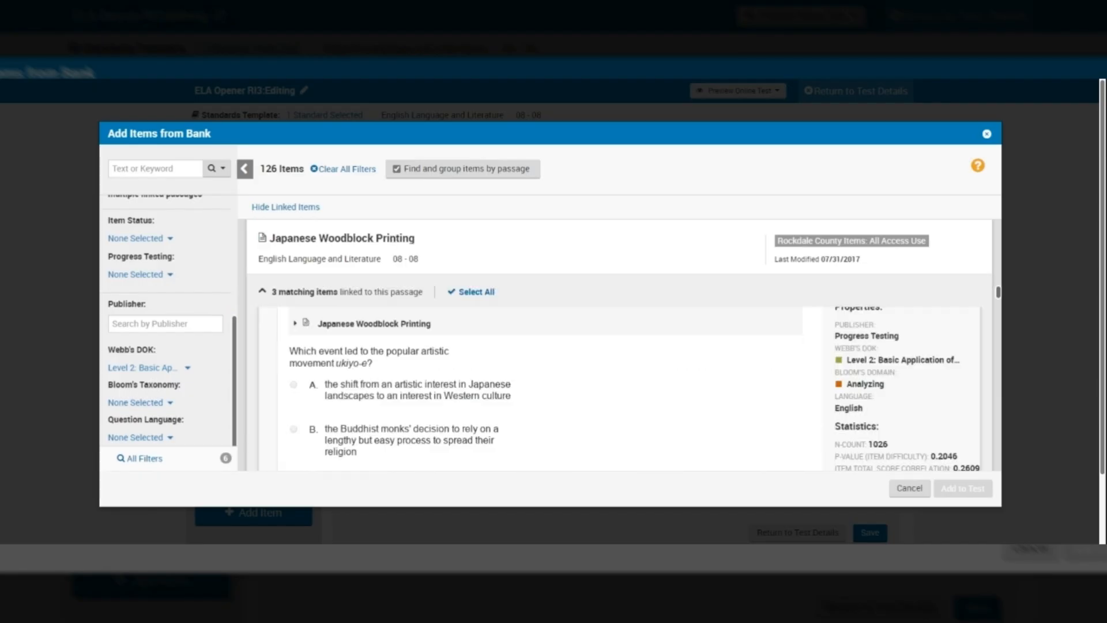
{"action": "scroll", "coordinate": [617, 375], "scroll_direction": "down", "scroll_amount": 5}
{"action": "scroll", "coordinate": [617, 374], "scroll_direction": "down", "scroll_amount": 5}
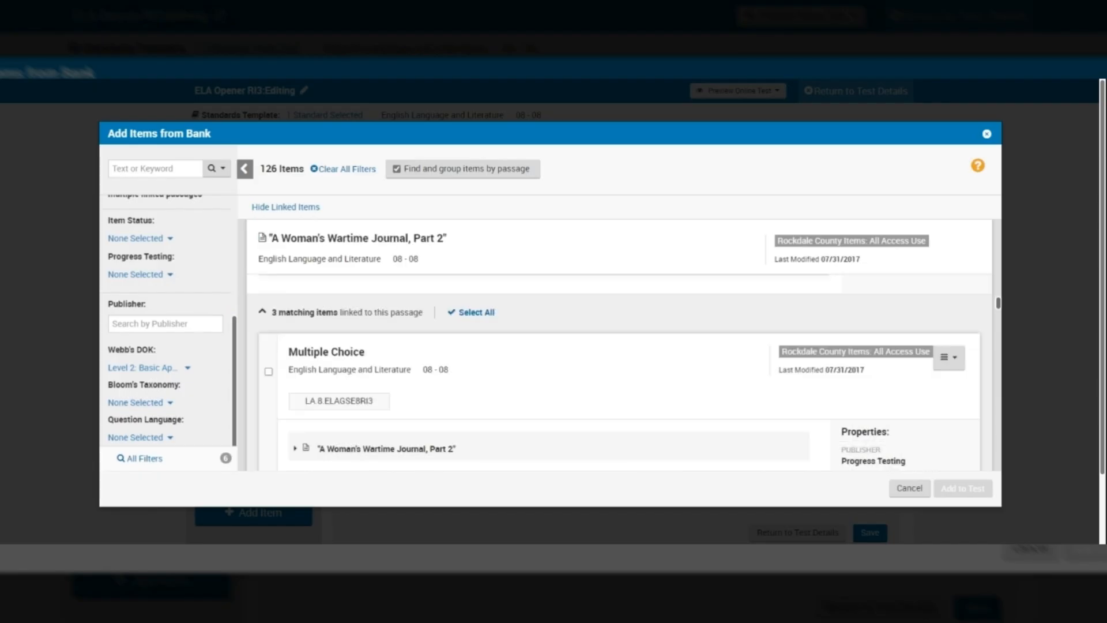
{"action": "scroll", "coordinate": [617, 375], "scroll_direction": "down", "scroll_amount": 5}
{"action": "scroll", "coordinate": [617, 375], "scroll_direction": "down", "scroll_amount": 5}
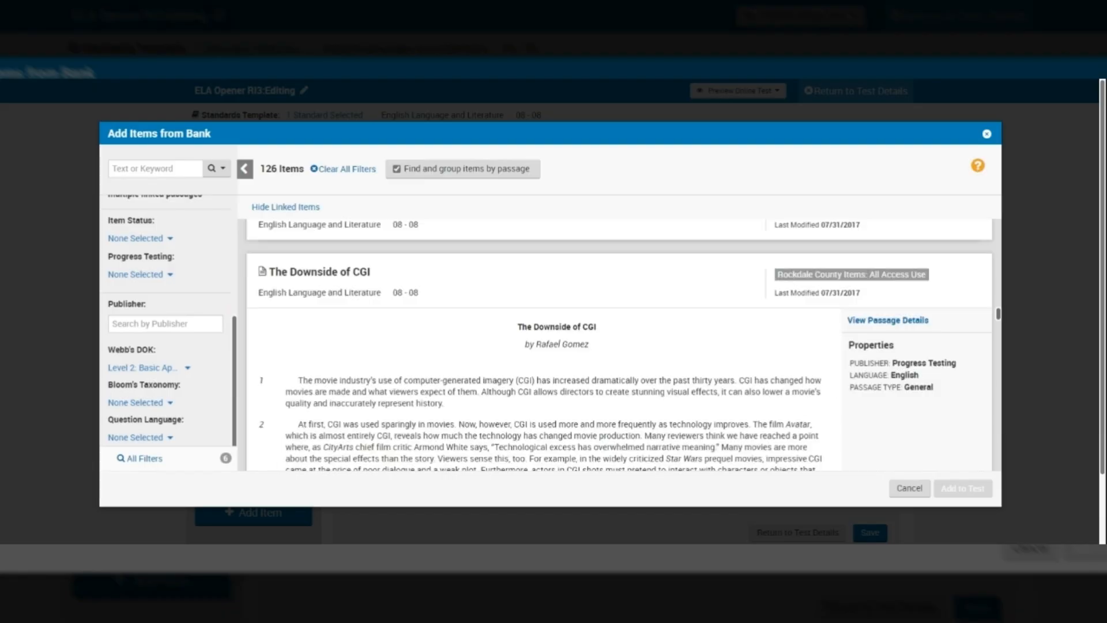
{"action": "scroll", "coordinate": [620, 346], "scroll_direction": "up", "scroll_amount": 1}
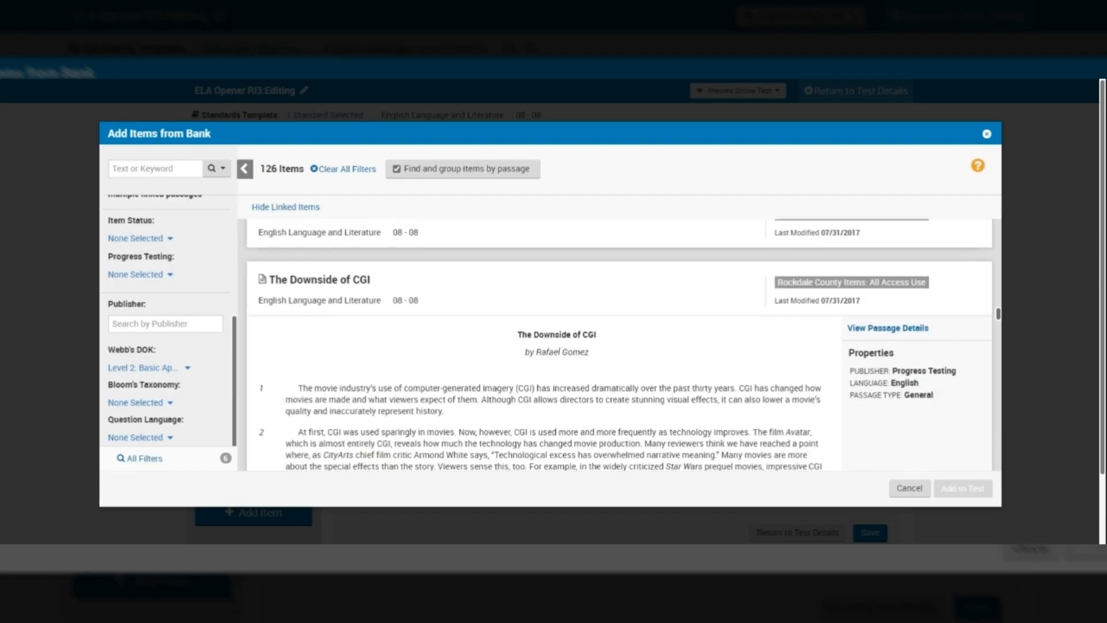
{"action": "scroll", "coordinate": [391, 354], "scroll_direction": "down", "scroll_amount": 3}
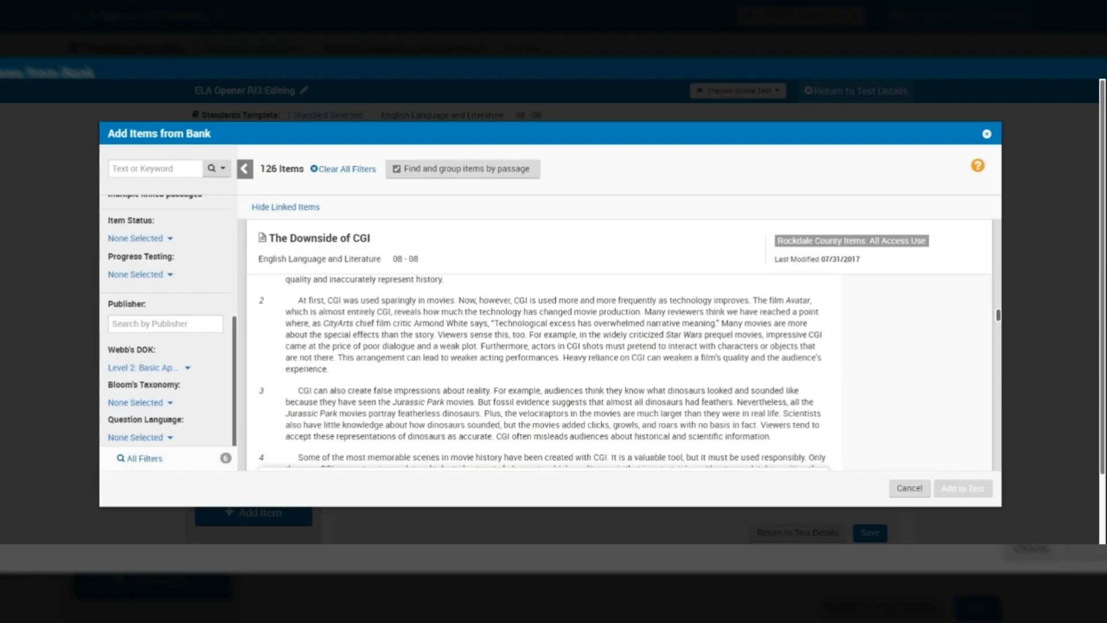
{"action": "scroll", "coordinate": [618, 372], "scroll_direction": "down", "scroll_amount": 2}
{"action": "scroll", "coordinate": [618, 360], "scroll_direction": "down", "scroll_amount": 2}
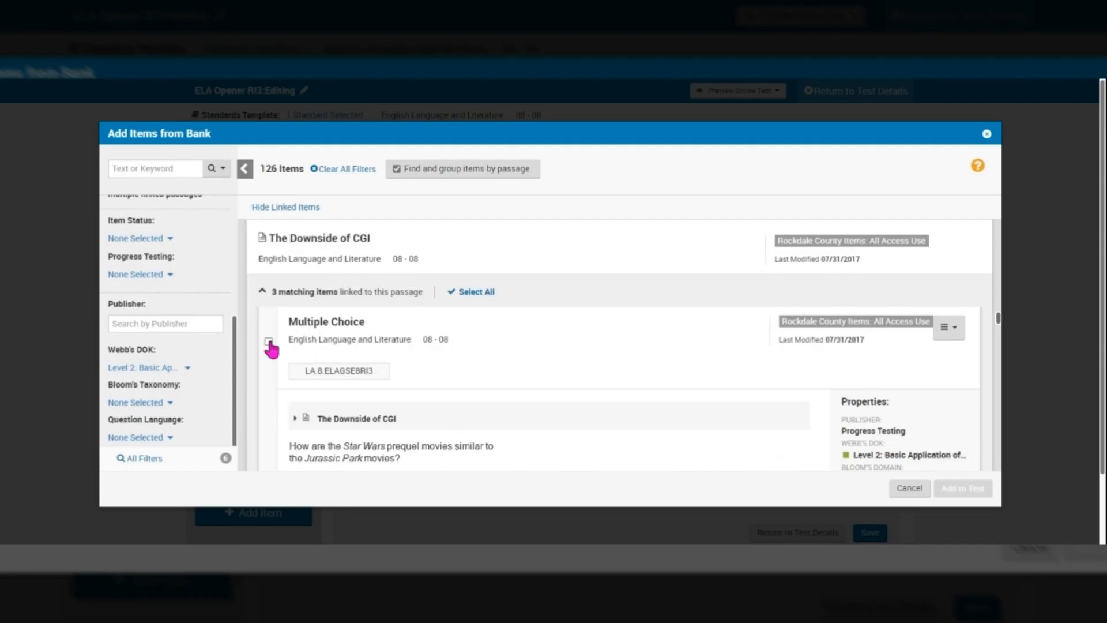
Step: Select all three The Downside of CGI items and move down to the CGI Is the Future of Movies passage
{"action": "left_click", "coordinate": [470, 294]}
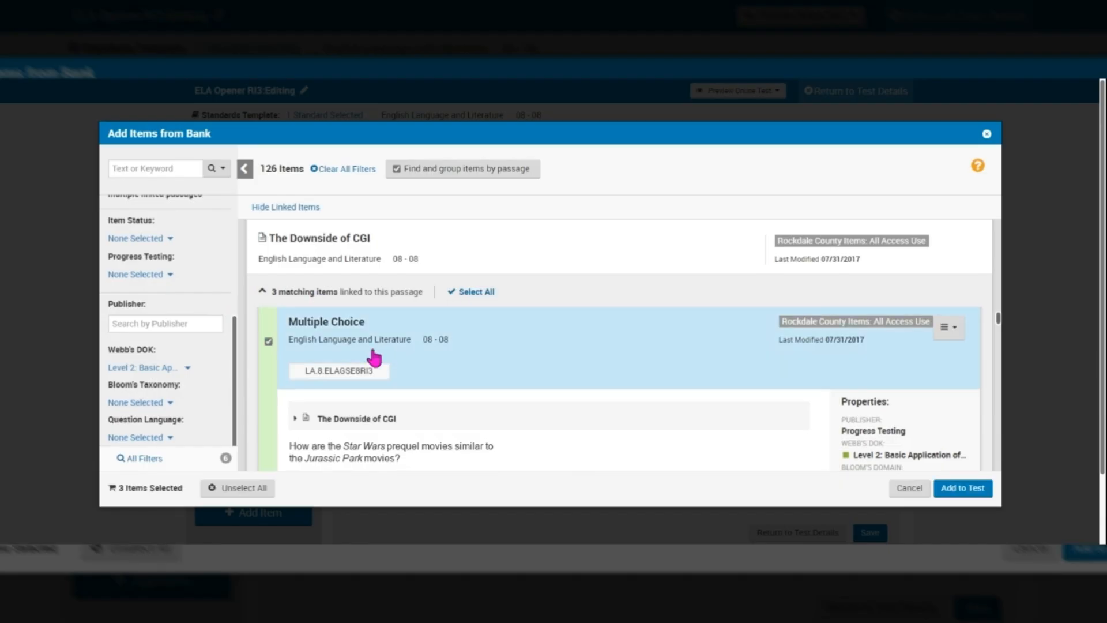
{"action": "scroll", "coordinate": [373, 358], "scroll_direction": "down", "scroll_amount": 3}
{"action": "scroll", "coordinate": [542, 386], "scroll_direction": "down", "scroll_amount": 4}
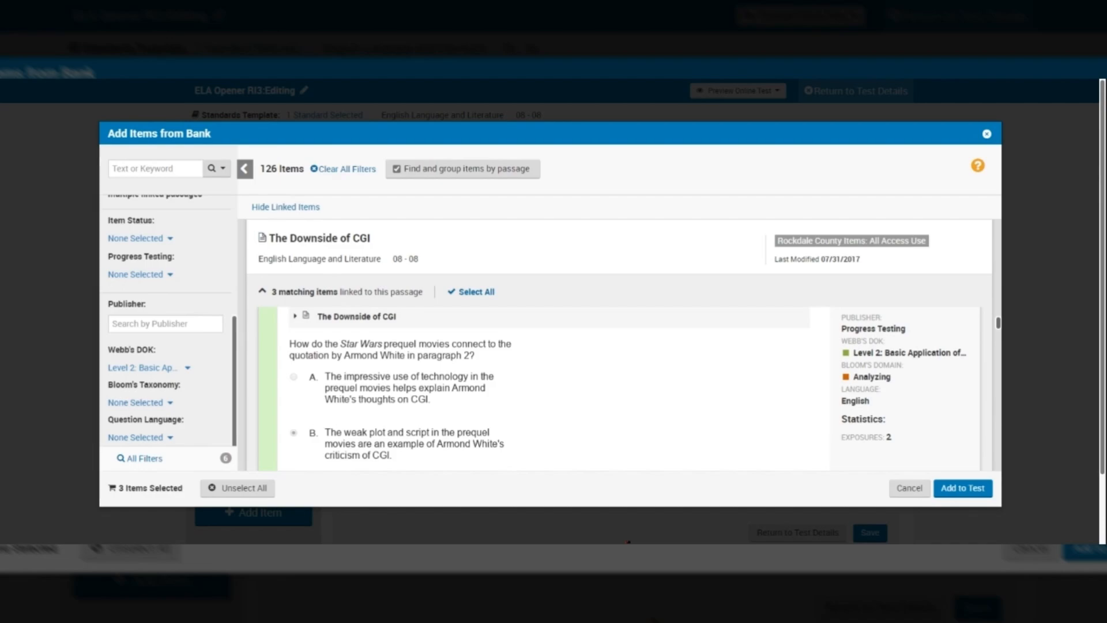
{"action": "scroll", "coordinate": [645, 389], "scroll_direction": "down", "scroll_amount": 5}
{"action": "scroll", "coordinate": [617, 358], "scroll_direction": "down", "scroll_amount": 5}
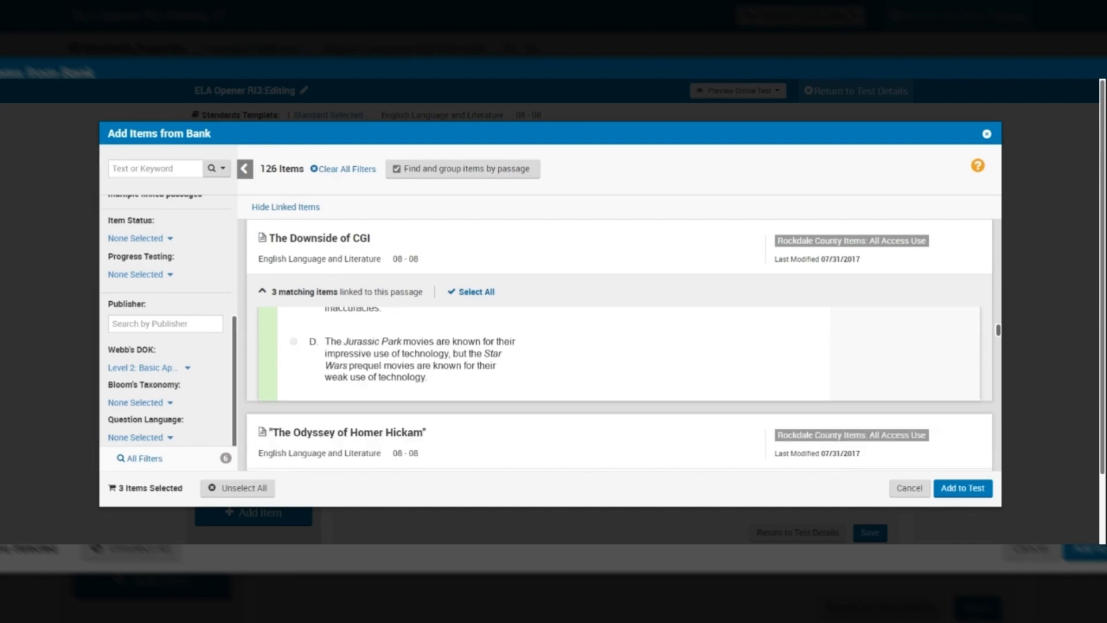
{"action": "scroll", "coordinate": [616, 358], "scroll_direction": "down", "scroll_amount": 5}
{"action": "scroll", "coordinate": [617, 358], "scroll_direction": "down", "scroll_amount": 5}
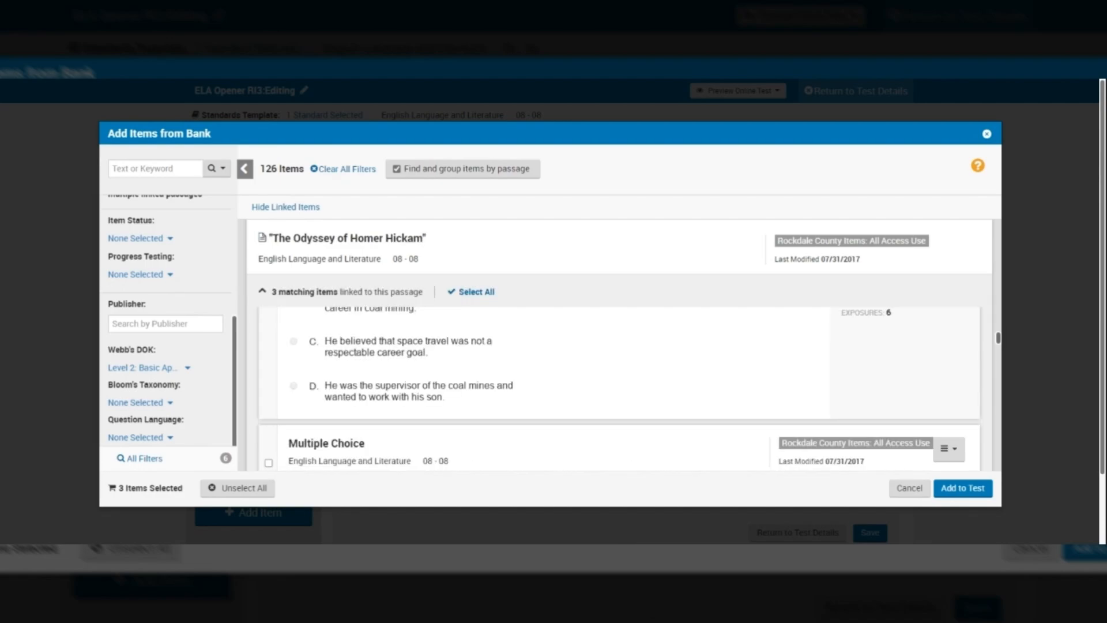
{"action": "scroll", "coordinate": [617, 375], "scroll_direction": "down", "scroll_amount": 3}
{"action": "scroll", "coordinate": [620, 396], "scroll_direction": "down", "scroll_amount": 3}
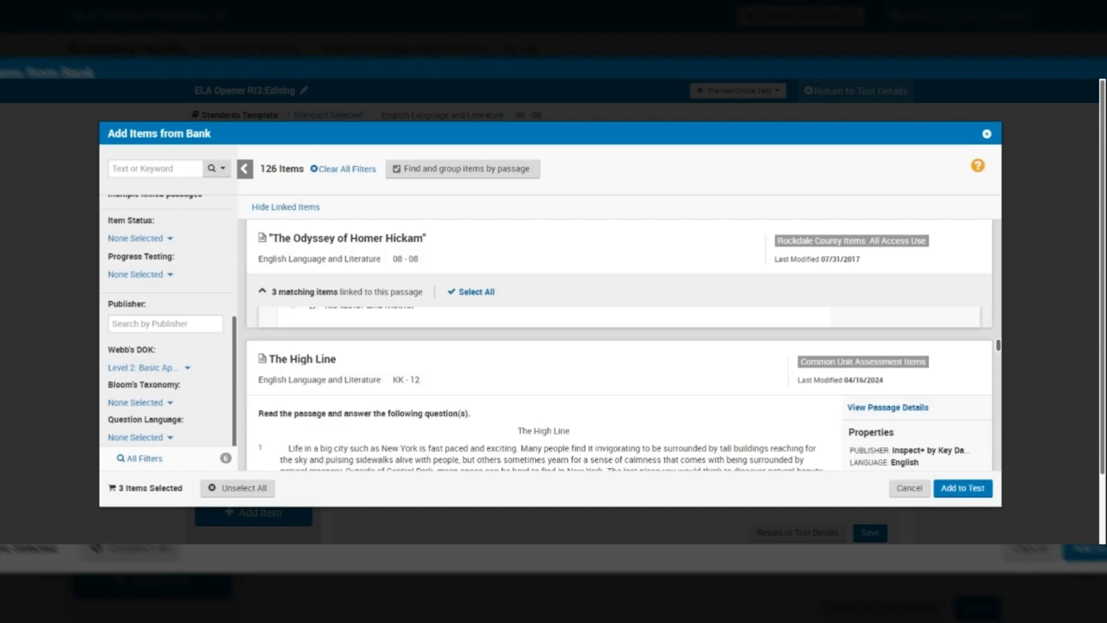
{"action": "scroll", "coordinate": [617, 357], "scroll_direction": "down", "scroll_amount": 5}
{"action": "scroll", "coordinate": [616, 372], "scroll_direction": "down", "scroll_amount": 5}
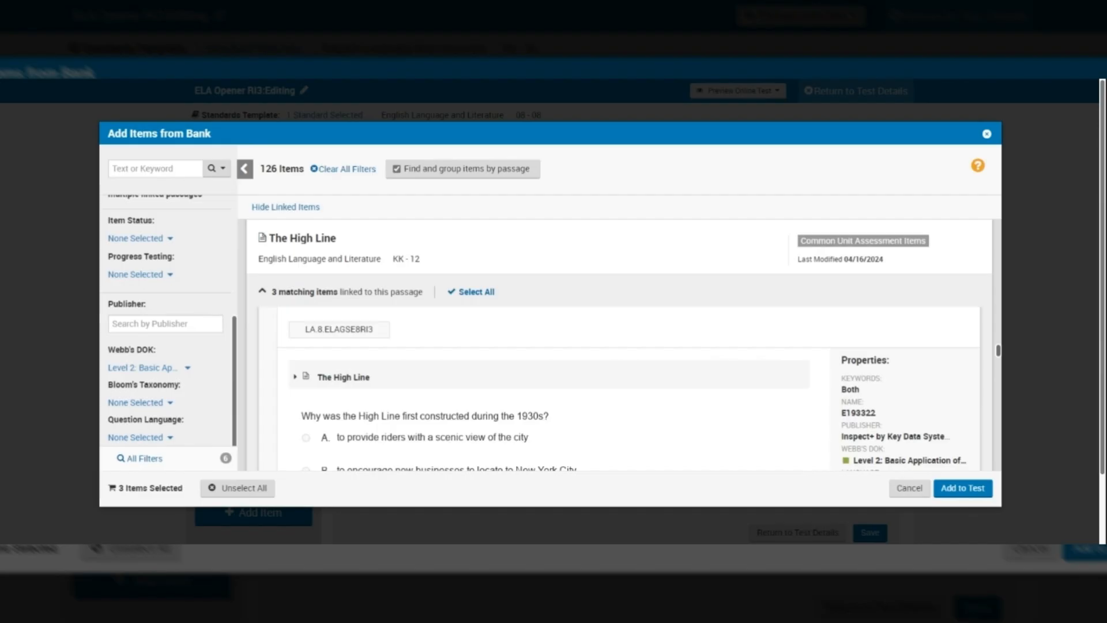
{"action": "scroll", "coordinate": [616, 392], "scroll_direction": "down", "scroll_amount": 5}
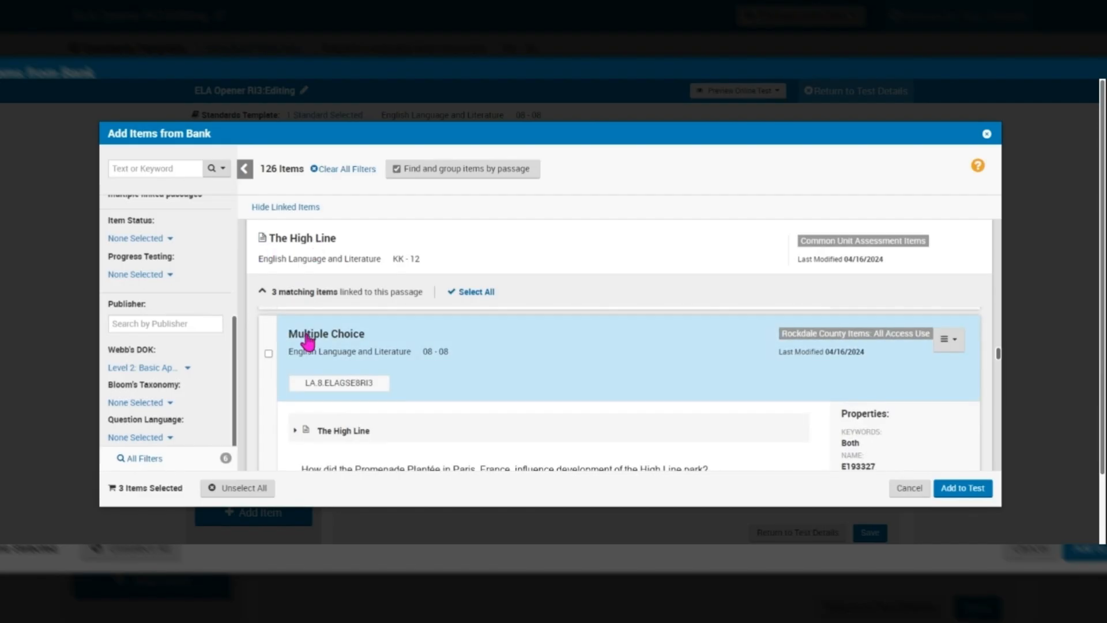
{"action": "scroll", "coordinate": [309, 341], "scroll_direction": "down", "scroll_amount": 2}
{"action": "scroll", "coordinate": [619, 378], "scroll_direction": "down", "scroll_amount": 3}
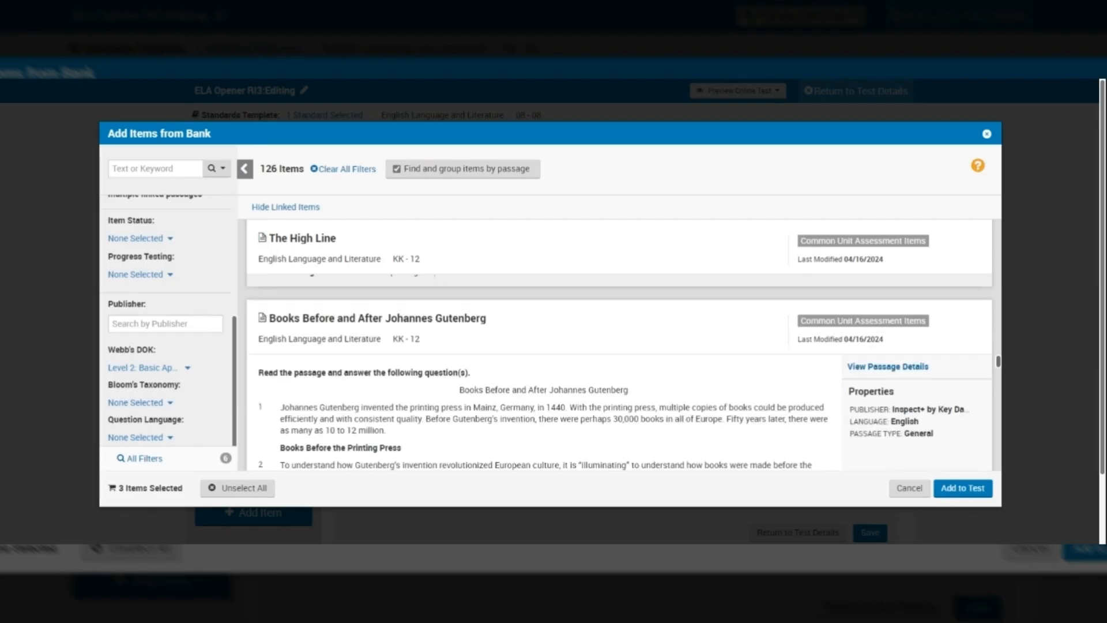
{"action": "scroll", "coordinate": [619, 346], "scroll_direction": "down", "scroll_amount": 3}
{"action": "scroll", "coordinate": [619, 372], "scroll_direction": "down", "scroll_amount": 1}
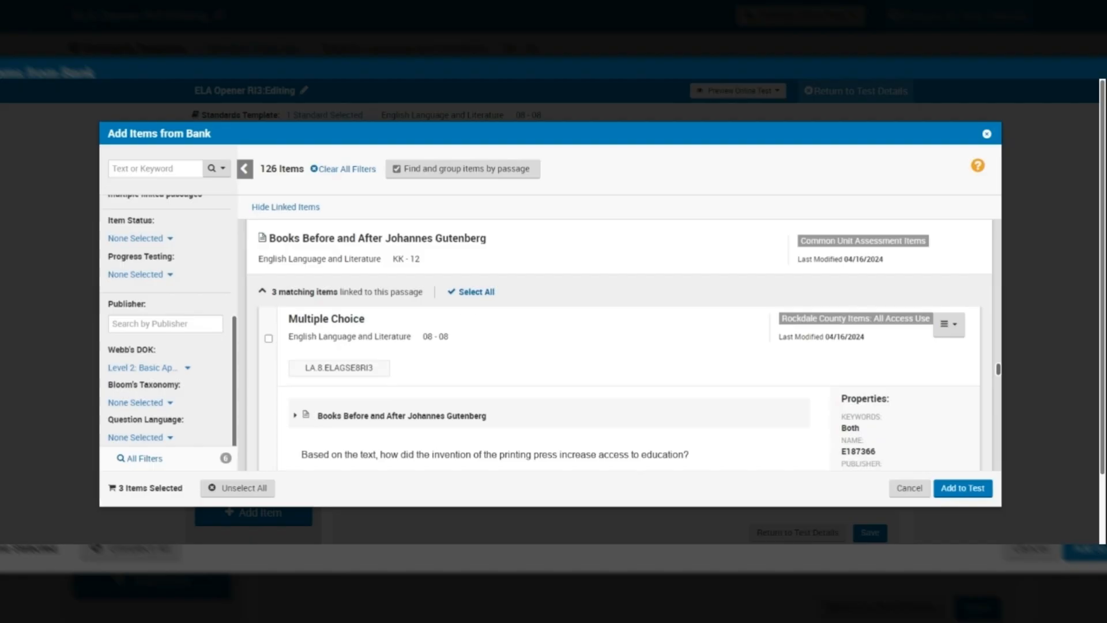
{"action": "scroll", "coordinate": [619, 387], "scroll_direction": "down", "scroll_amount": 5}
{"action": "scroll", "coordinate": [619, 357], "scroll_direction": "down", "scroll_amount": 3}
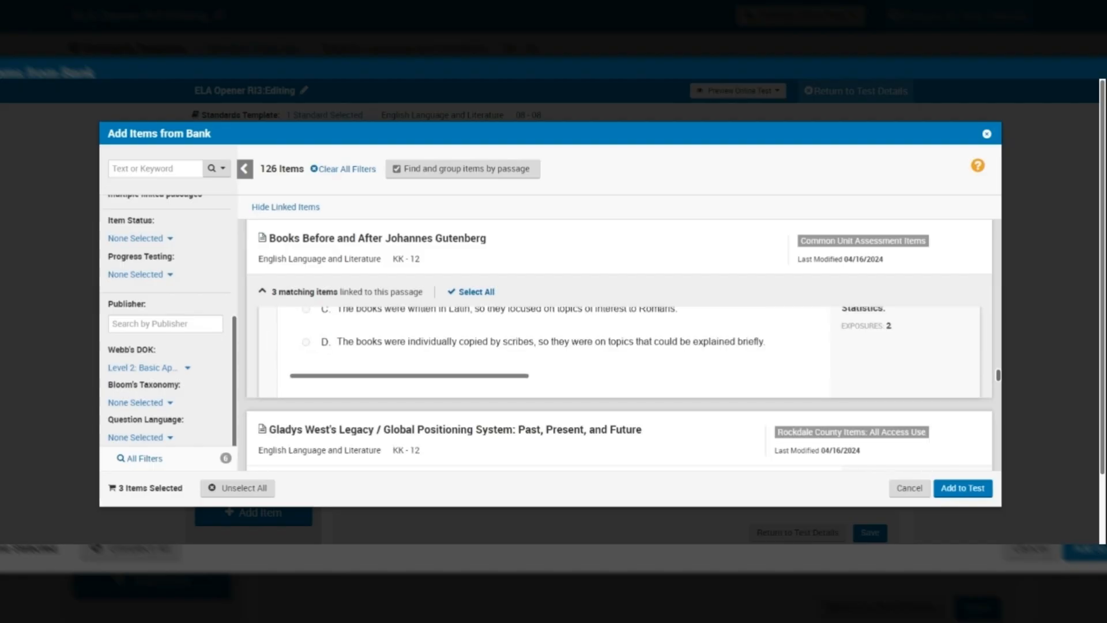
{"action": "scroll", "coordinate": [619, 372], "scroll_direction": "down", "scroll_amount": 4}
{"action": "scroll", "coordinate": [619, 360], "scroll_direction": "down", "scroll_amount": 5}
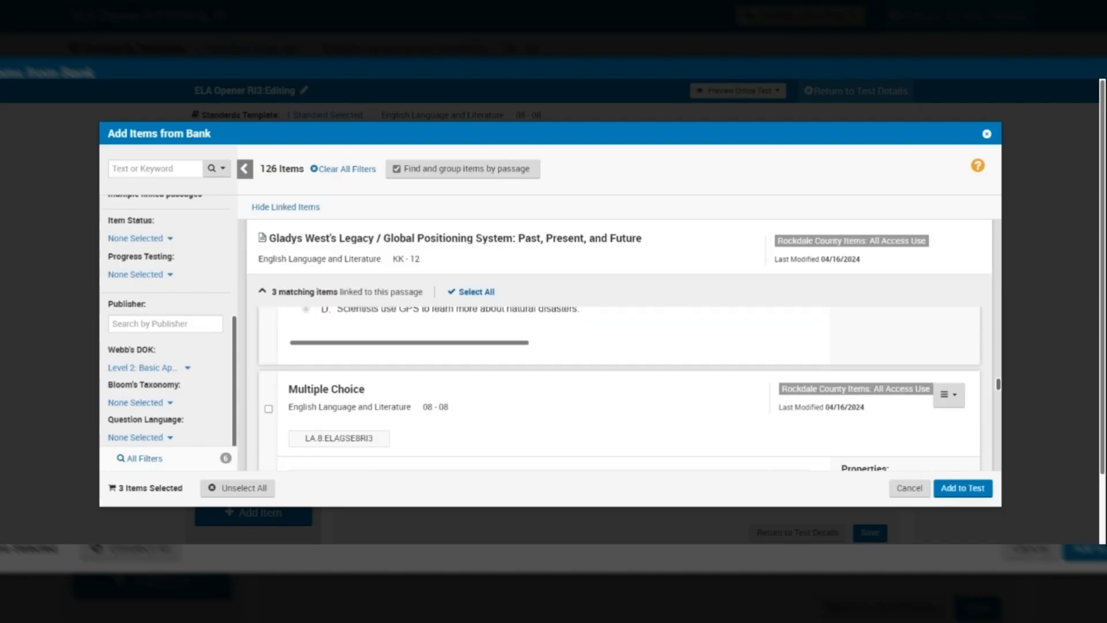
{"action": "scroll", "coordinate": [619, 389], "scroll_direction": "down", "scroll_amount": 1}
{"action": "scroll", "coordinate": [619, 375], "scroll_direction": "down", "scroll_amount": 5}
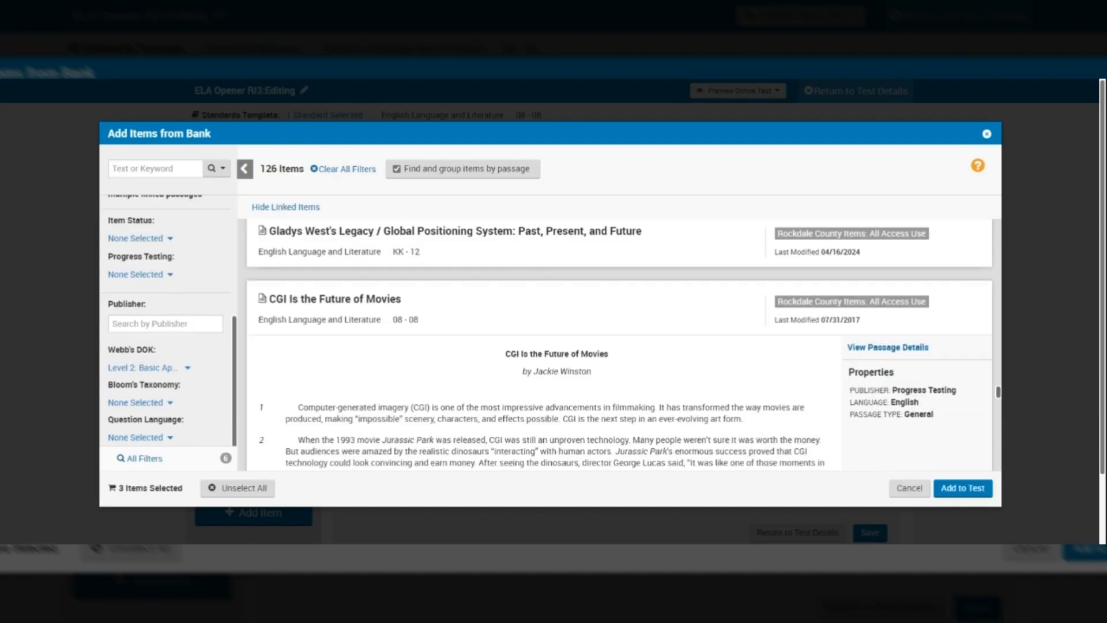
{"action": "scroll", "coordinate": [619, 357], "scroll_direction": "down", "scroll_amount": 2}
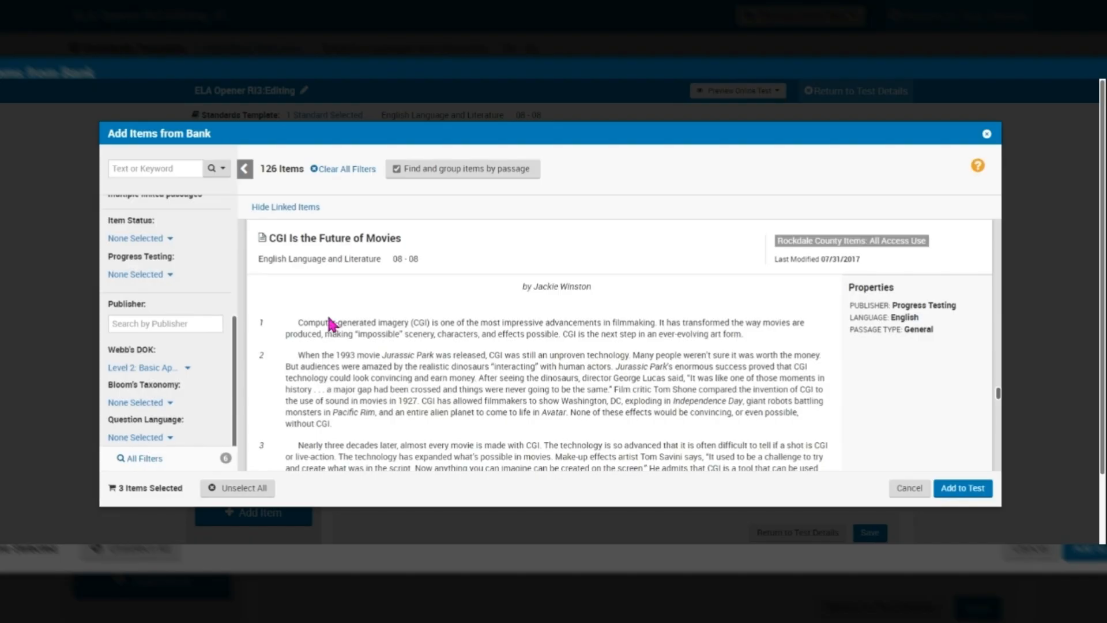
{"action": "scroll", "coordinate": [331, 325], "scroll_direction": "down", "scroll_amount": 3}
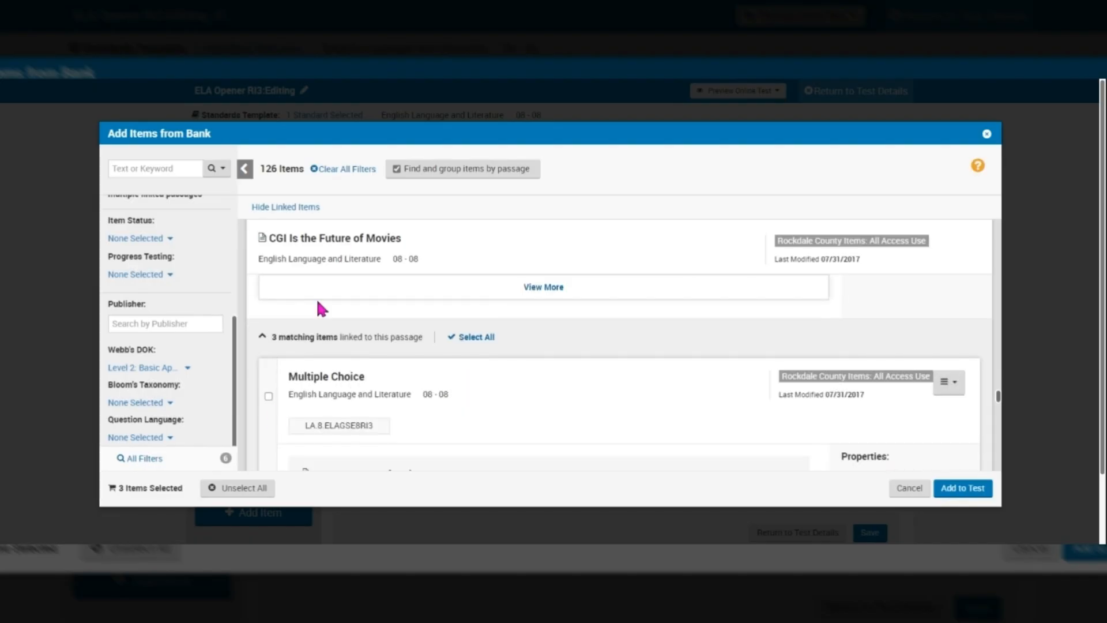
Step: Tick two multiple-choice questions linked to CGI Is the Future of Movies
{"action": "left_click", "coordinate": [269, 396]}
{"action": "scroll", "coordinate": [576, 374], "scroll_direction": "down", "scroll_amount": 3}
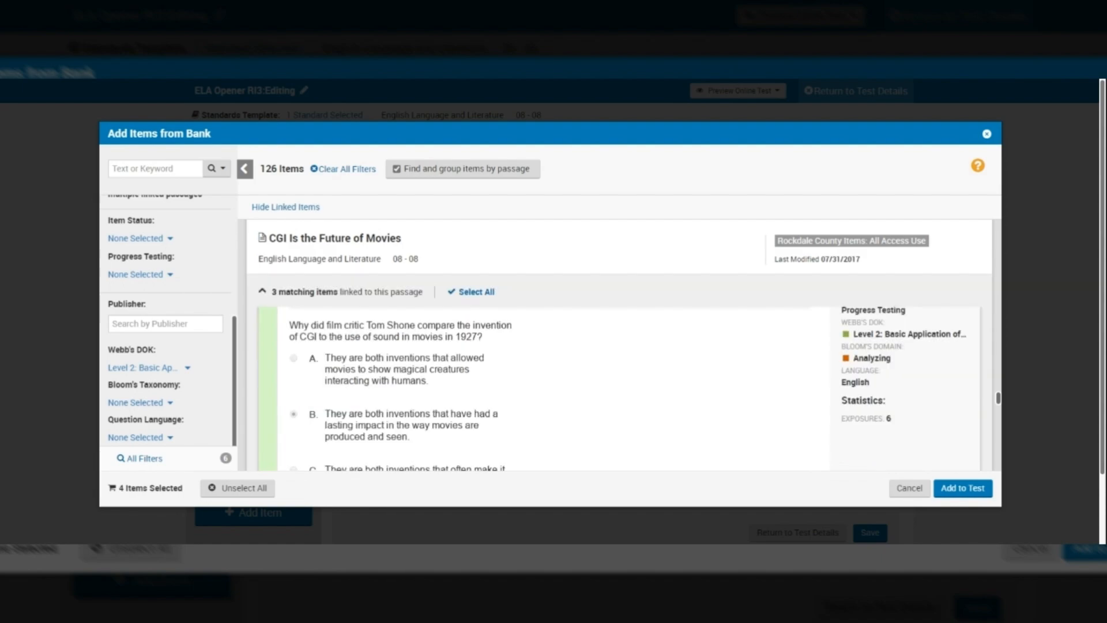
{"action": "scroll", "coordinate": [576, 374], "scroll_direction": "down", "scroll_amount": 3}
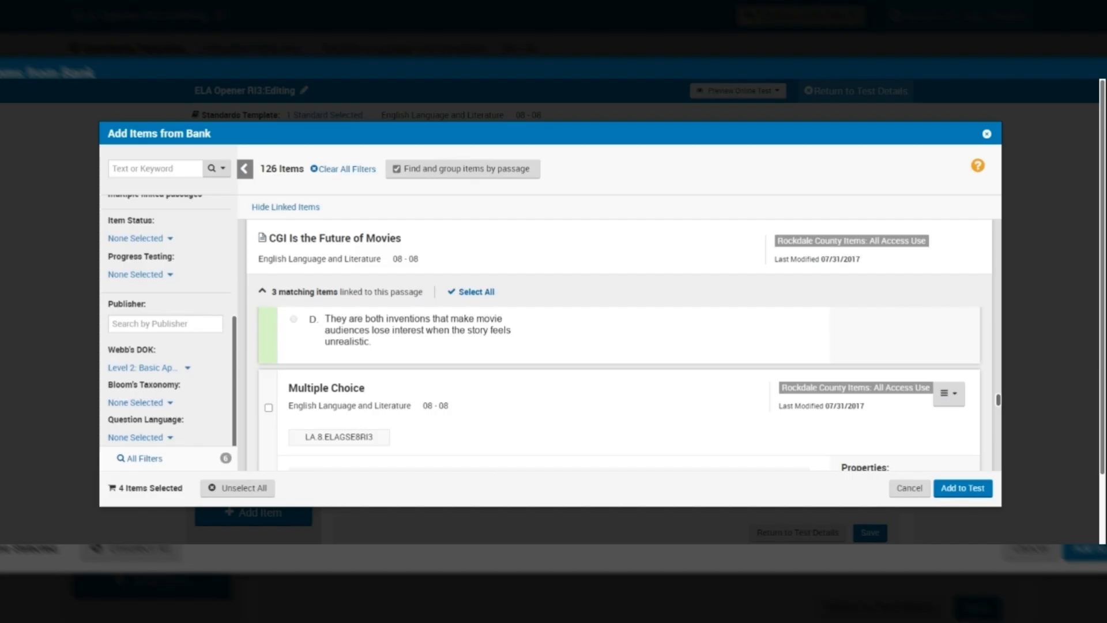
{"action": "left_click", "coordinate": [268, 408]}
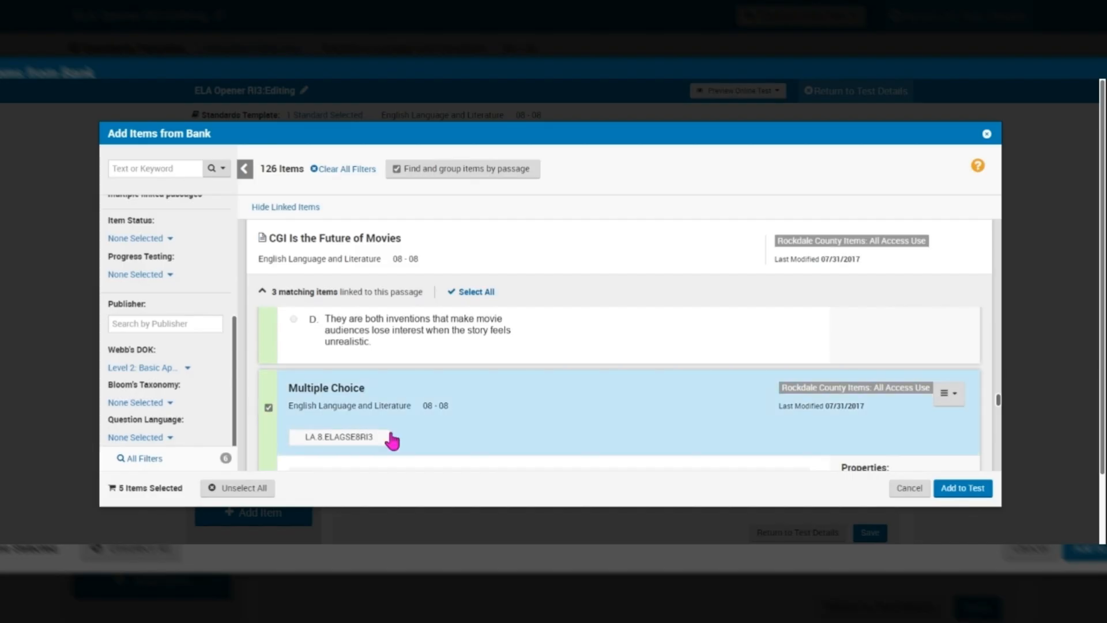
Step: Add the five selected items to the test and save Item 1 after viewing its CGI passage
{"action": "left_click", "coordinate": [962, 489]}
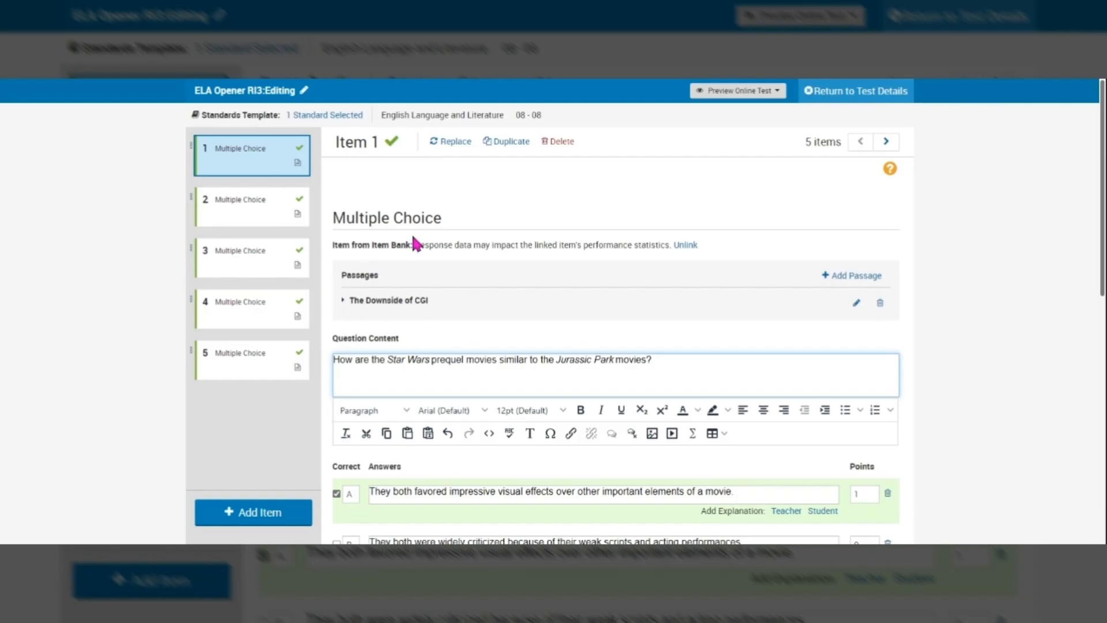
{"action": "left_click", "coordinate": [344, 301]}
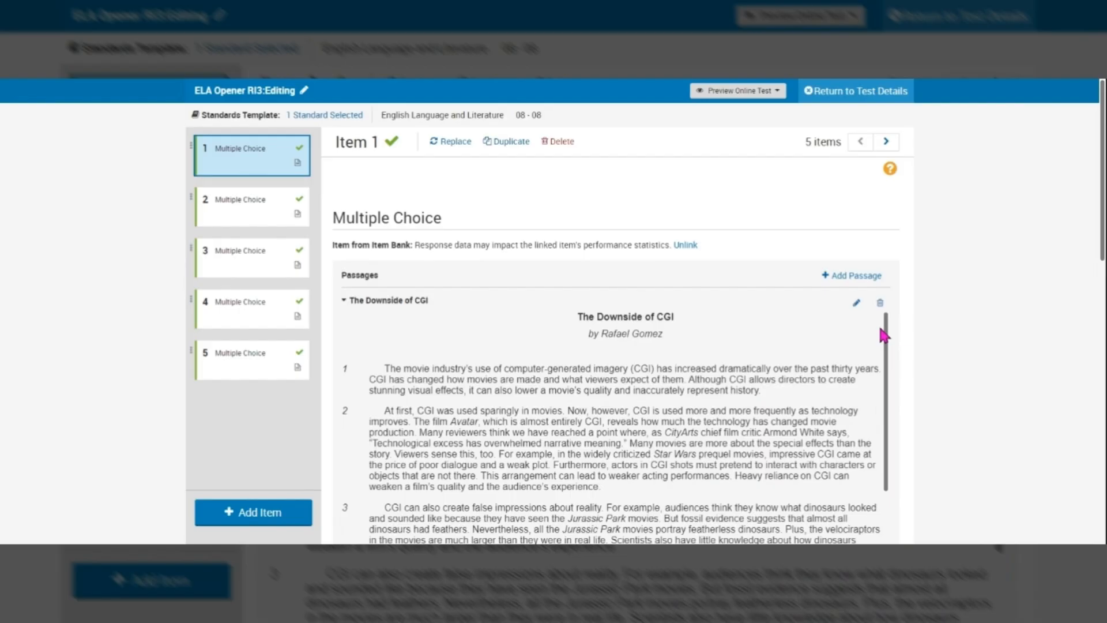
{"action": "scroll", "coordinate": [902, 342], "scroll_direction": "down", "scroll_amount": 2}
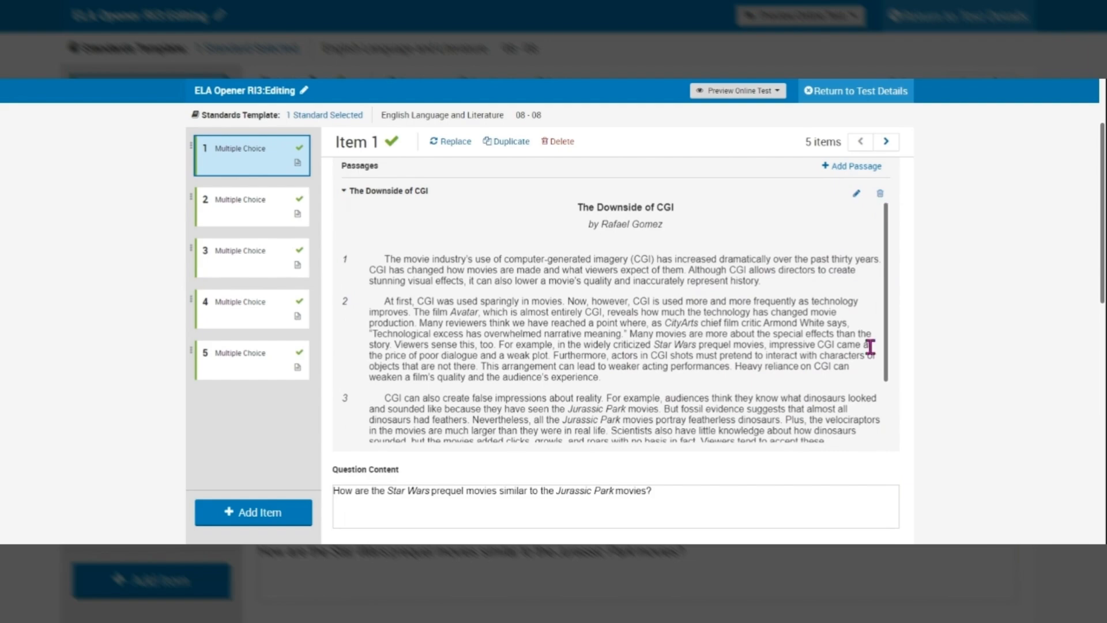
{"action": "scroll", "coordinate": [870, 346], "scroll_direction": "down", "scroll_amount": 4}
{"action": "scroll", "coordinate": [616, 346], "scroll_direction": "down", "scroll_amount": 1}
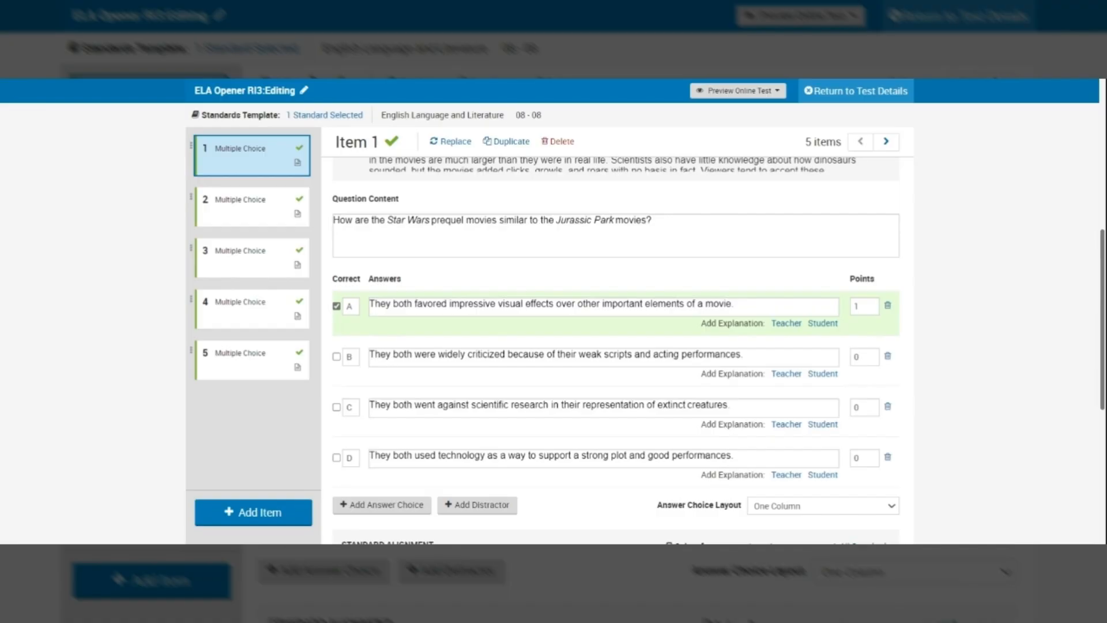
{"action": "scroll", "coordinate": [616, 346], "scroll_direction": "down", "scroll_amount": 4}
{"action": "scroll", "coordinate": [616, 346], "scroll_direction": "down", "scroll_amount": 3}
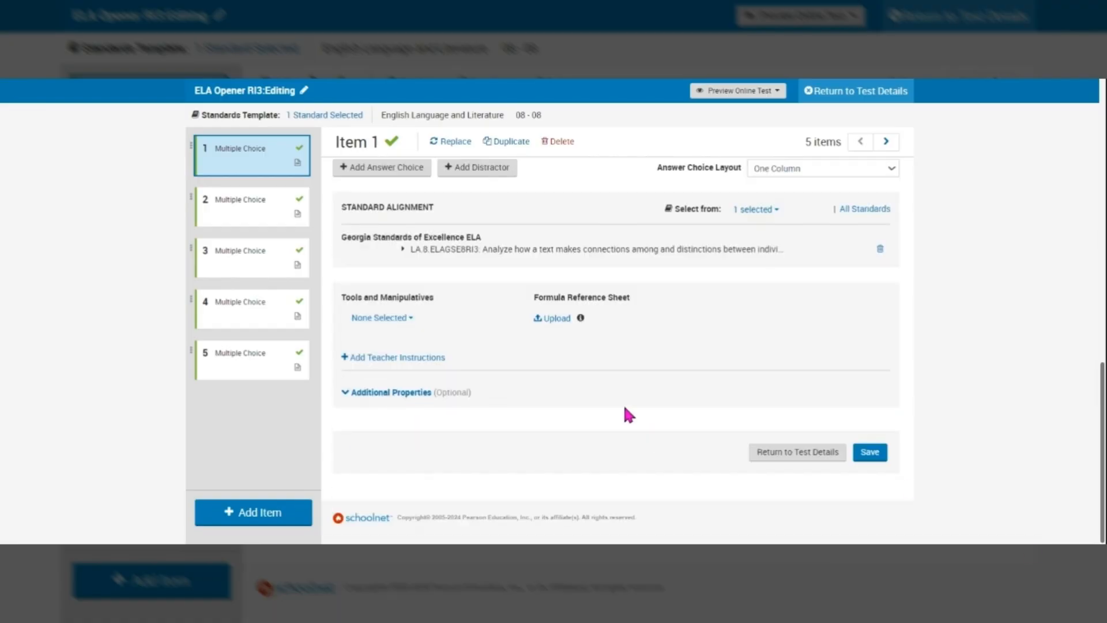
{"action": "left_click", "coordinate": [878, 465]}
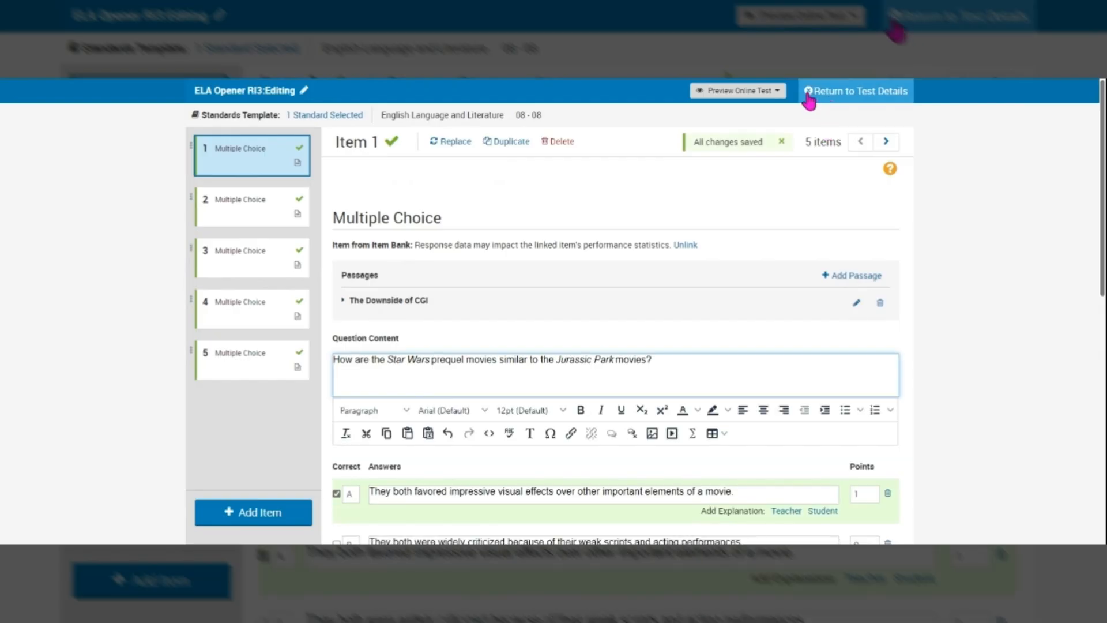
Step: Finalize ELA Opener RI3 from its details page and review the 5 items worth 5 points
{"action": "left_click", "coordinate": [883, 99]}
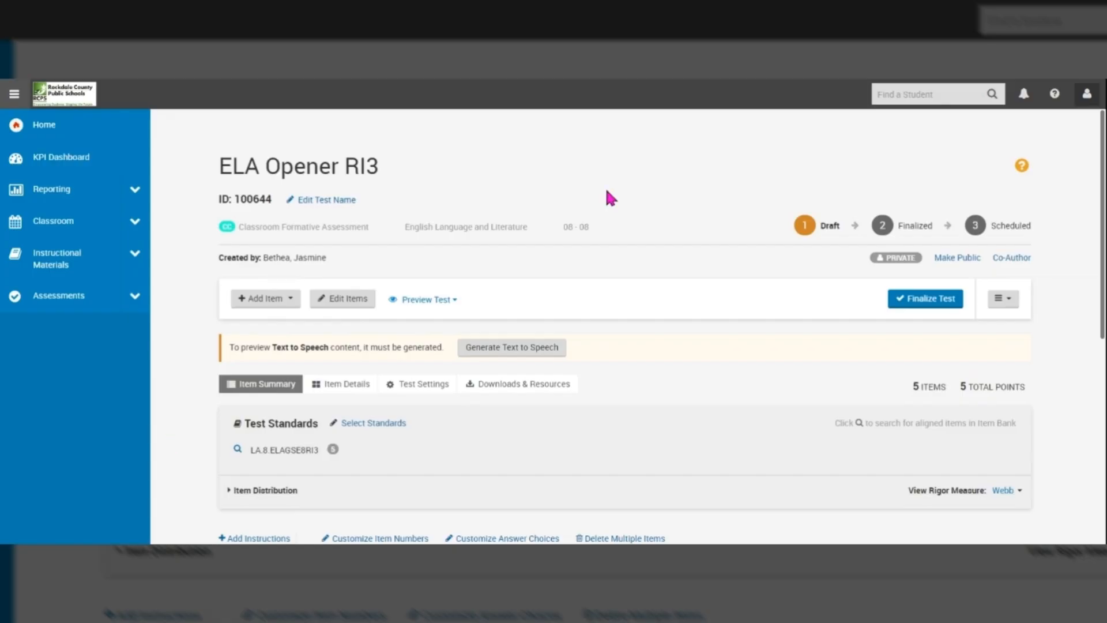
{"action": "left_click", "coordinate": [944, 264]}
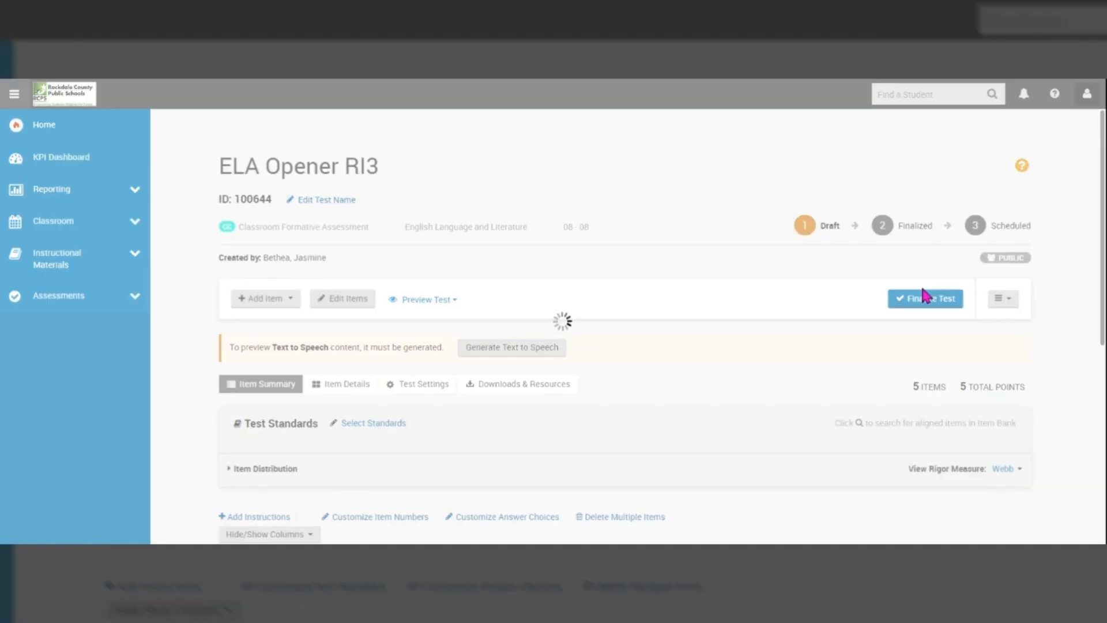
{"action": "scroll", "coordinate": [854, 344], "scroll_direction": "down", "scroll_amount": 3}
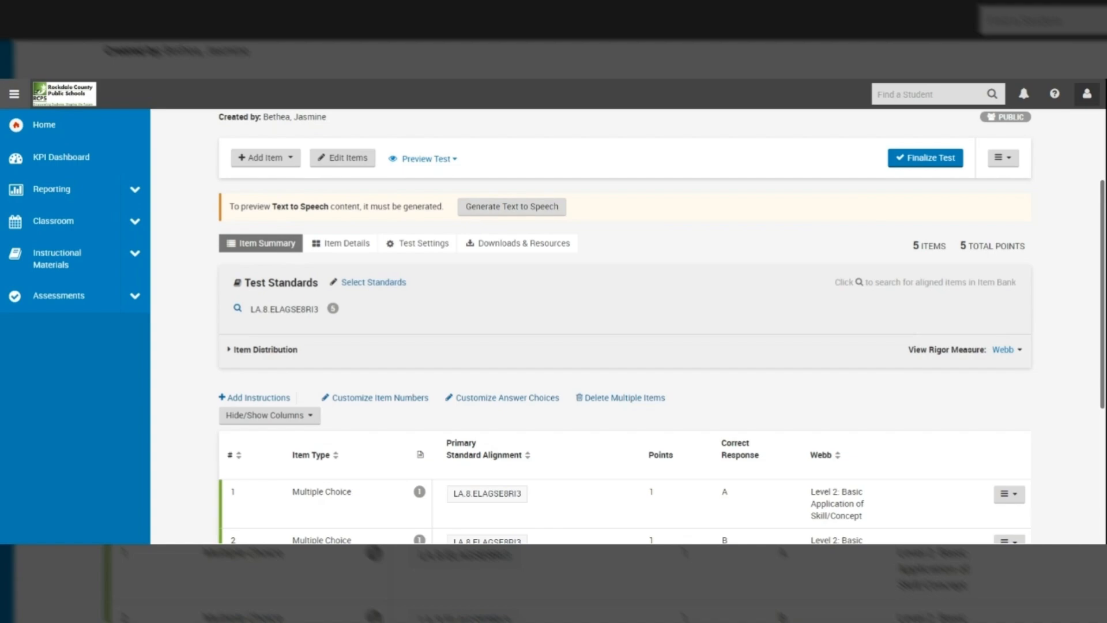
{"action": "scroll", "coordinate": [624, 346], "scroll_direction": "down", "scroll_amount": 3}
{"action": "scroll", "coordinate": [625, 346], "scroll_direction": "down", "scroll_amount": 1}
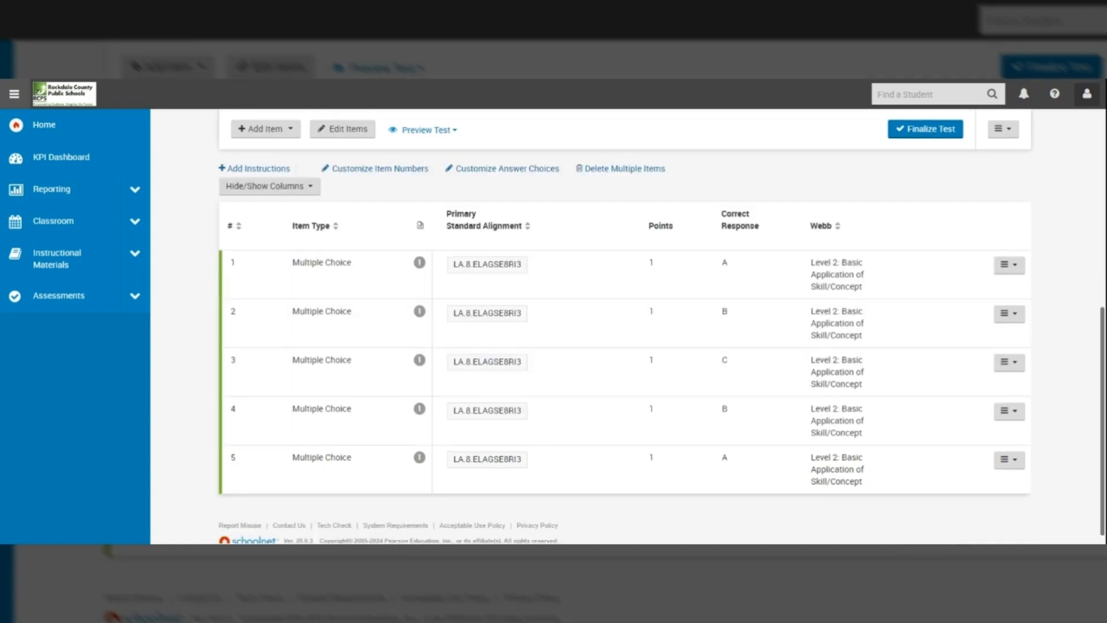
{"action": "scroll", "coordinate": [624, 346], "scroll_direction": "up", "scroll_amount": 3}
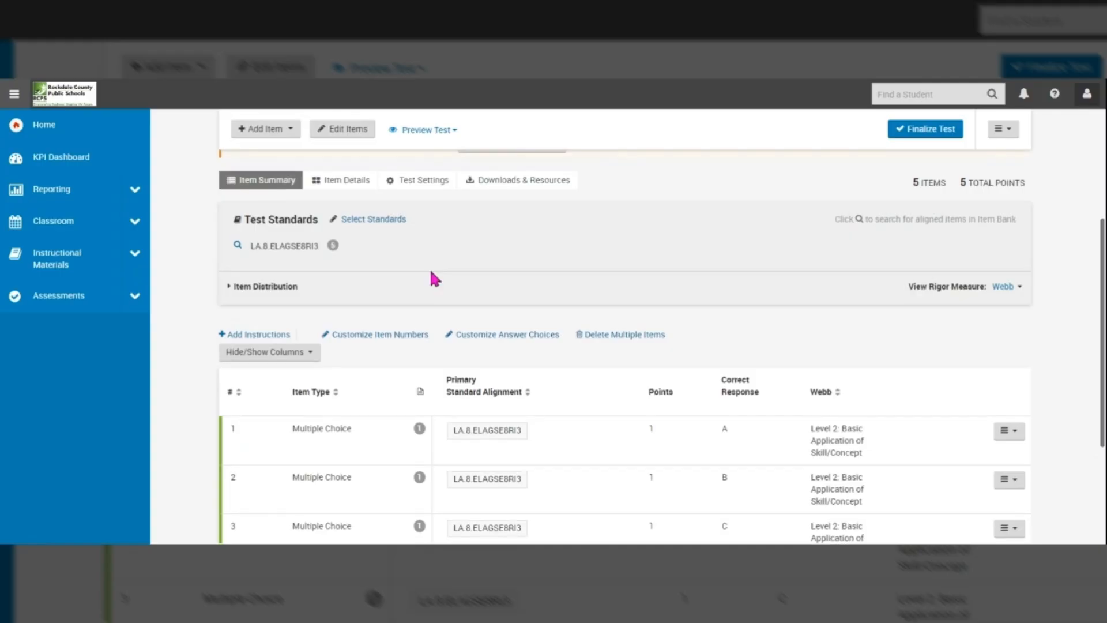
{"action": "scroll", "coordinate": [434, 279], "scroll_direction": "up", "scroll_amount": 1}
{"action": "scroll", "coordinate": [625, 325], "scroll_direction": "up", "scroll_amount": 2}
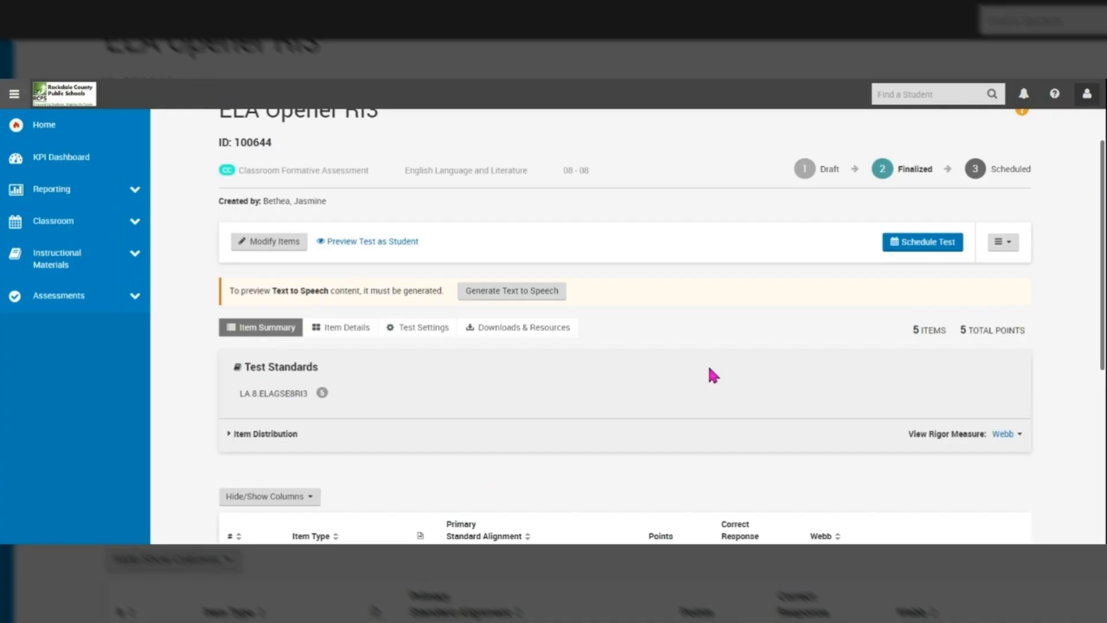
{"action": "scroll", "coordinate": [709, 367], "scroll_direction": "down", "scroll_amount": 1}
{"action": "scroll", "coordinate": [627, 326], "scroll_direction": "up", "scroll_amount": 1}
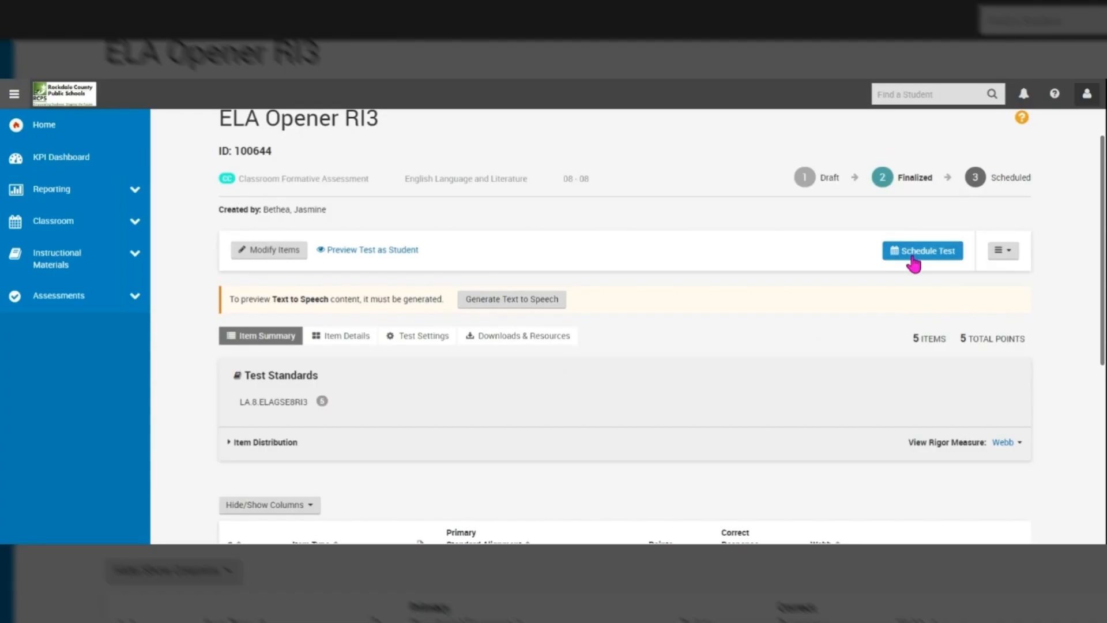
Step: Schedule ELA Opener RI3 from 11/15/2024 to 11/18/2024 with scores due 11/18/2024
{"action": "left_click", "coordinate": [936, 265]}
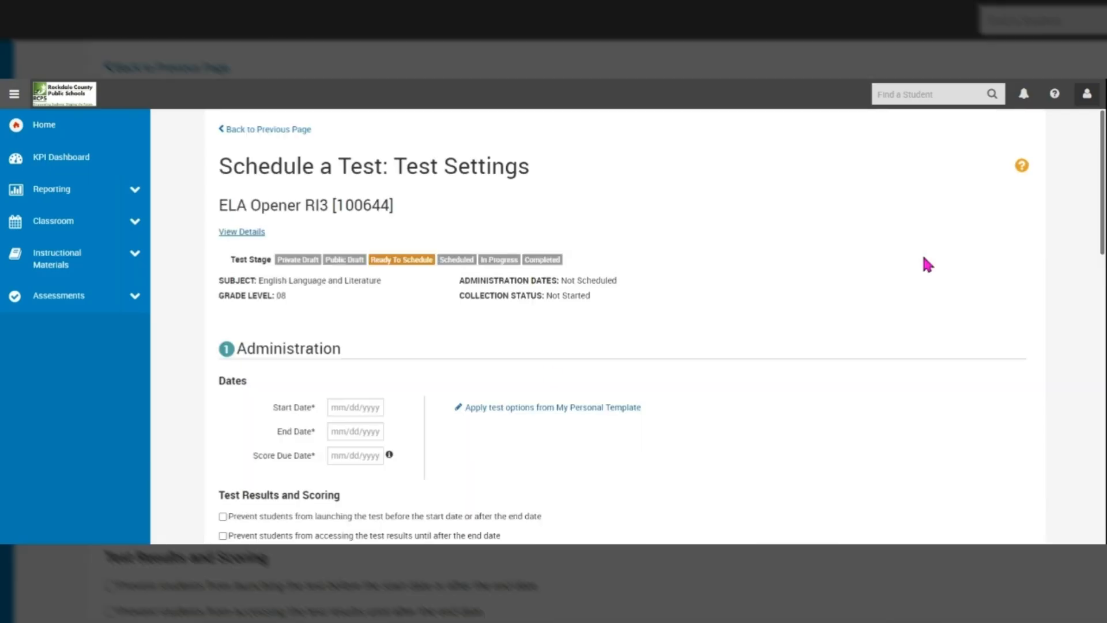
{"action": "scroll", "coordinate": [553, 374], "scroll_direction": "down", "scroll_amount": 3}
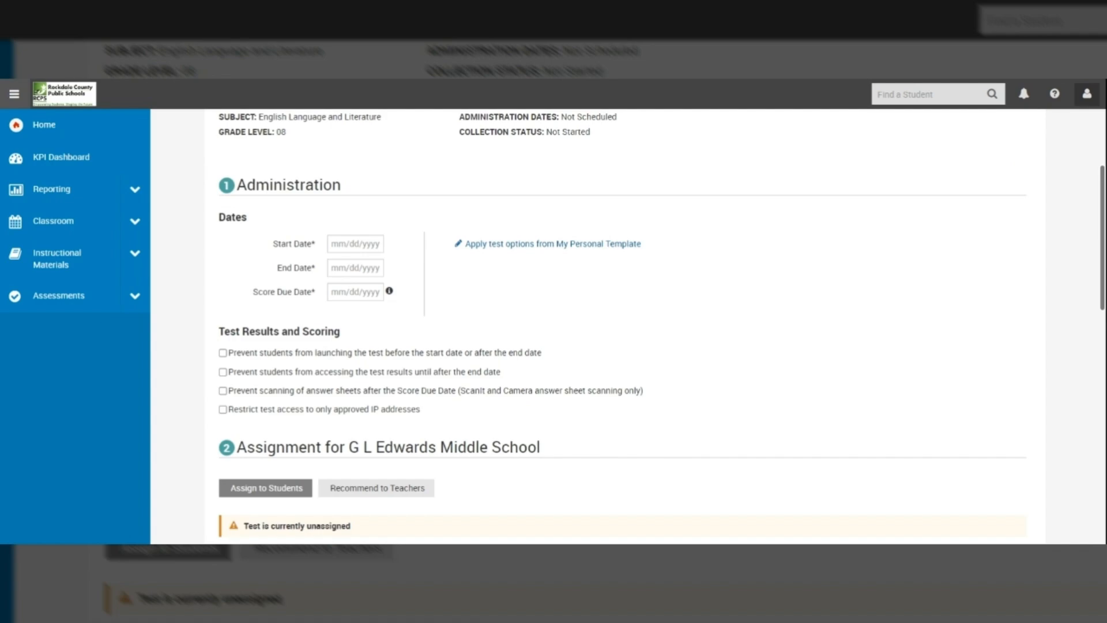
{"action": "scroll", "coordinate": [626, 326], "scroll_direction": "up", "scroll_amount": 2}
{"action": "scroll", "coordinate": [625, 325], "scroll_direction": "up", "scroll_amount": 2}
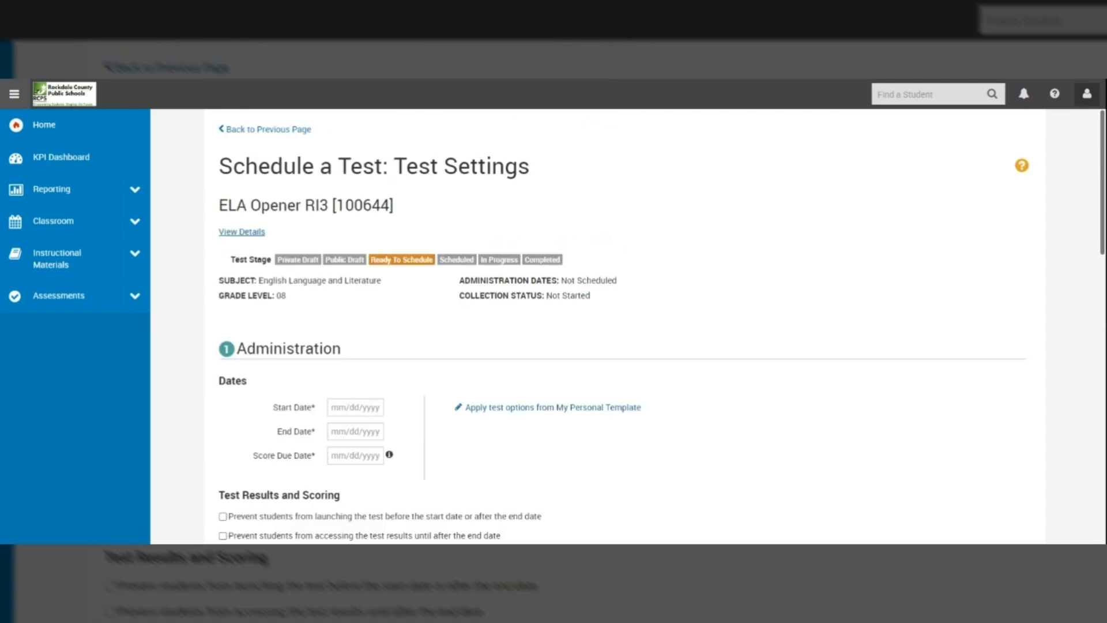
{"action": "scroll", "coordinate": [626, 326], "scroll_direction": "down", "scroll_amount": 3}
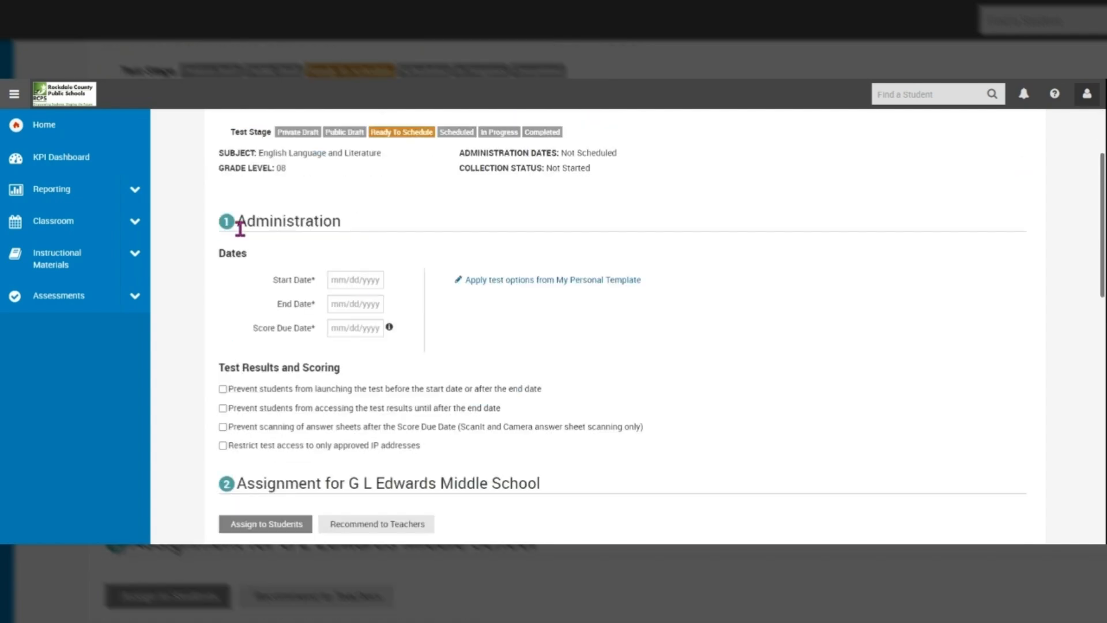
{"action": "left_click", "coordinate": [360, 281]}
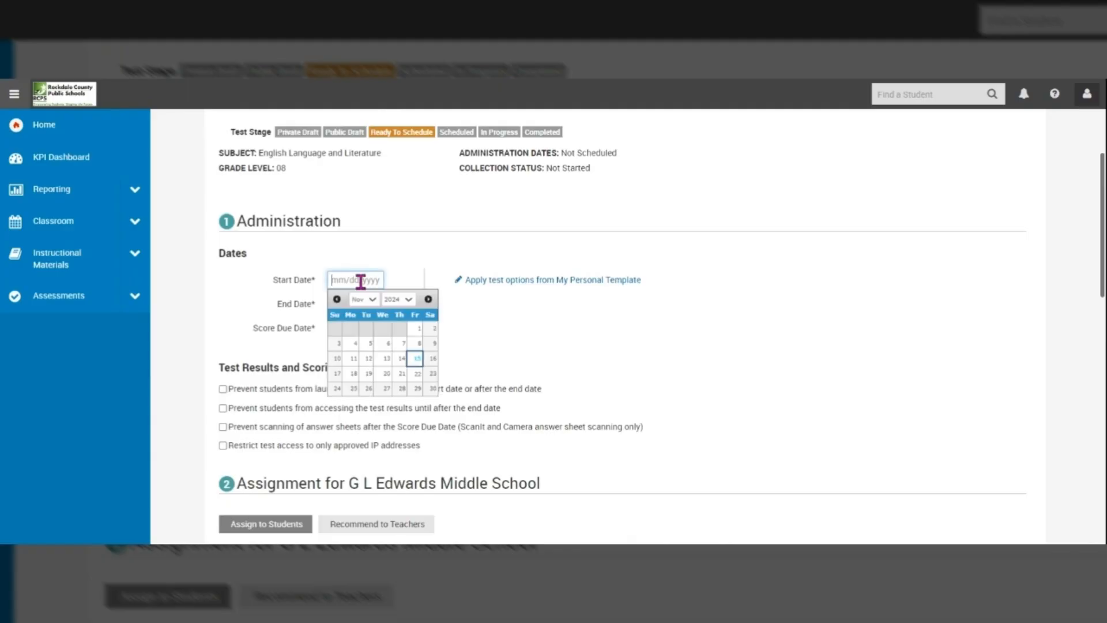
{"action": "left_click", "coordinate": [415, 358]}
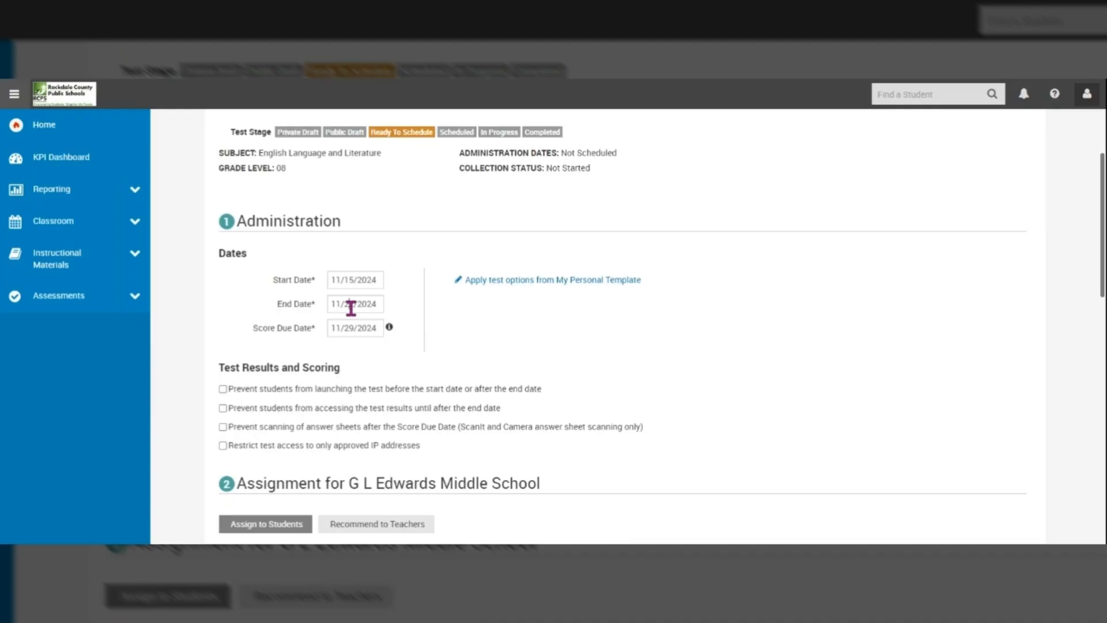
{"action": "left_click", "coordinate": [351, 306]}
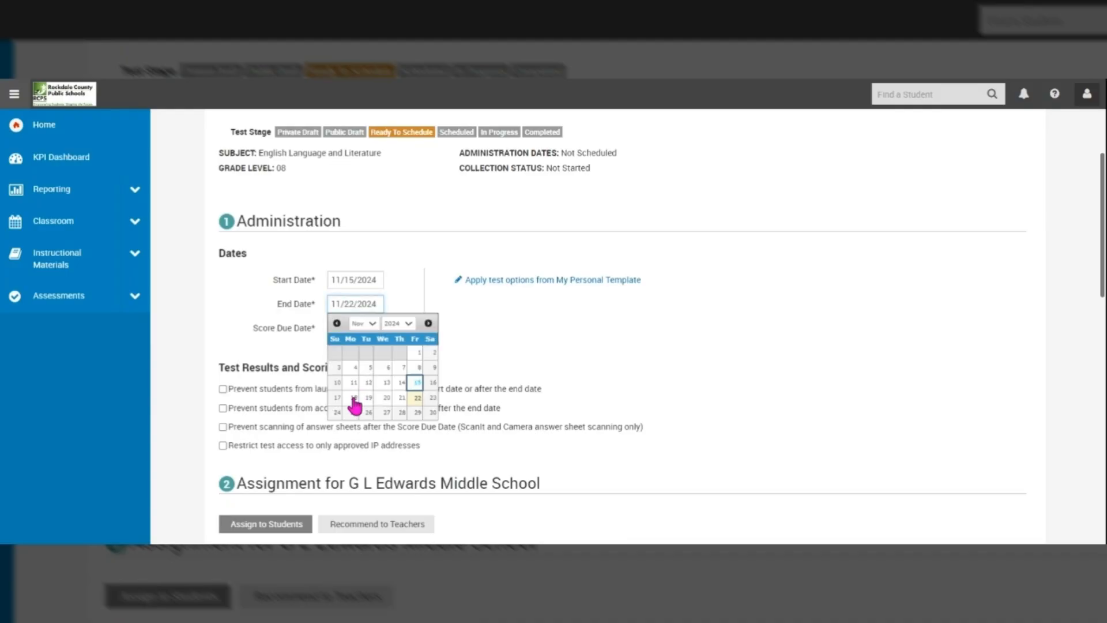
{"action": "left_click", "coordinate": [353, 397]}
{"action": "left_click", "coordinate": [335, 327]}
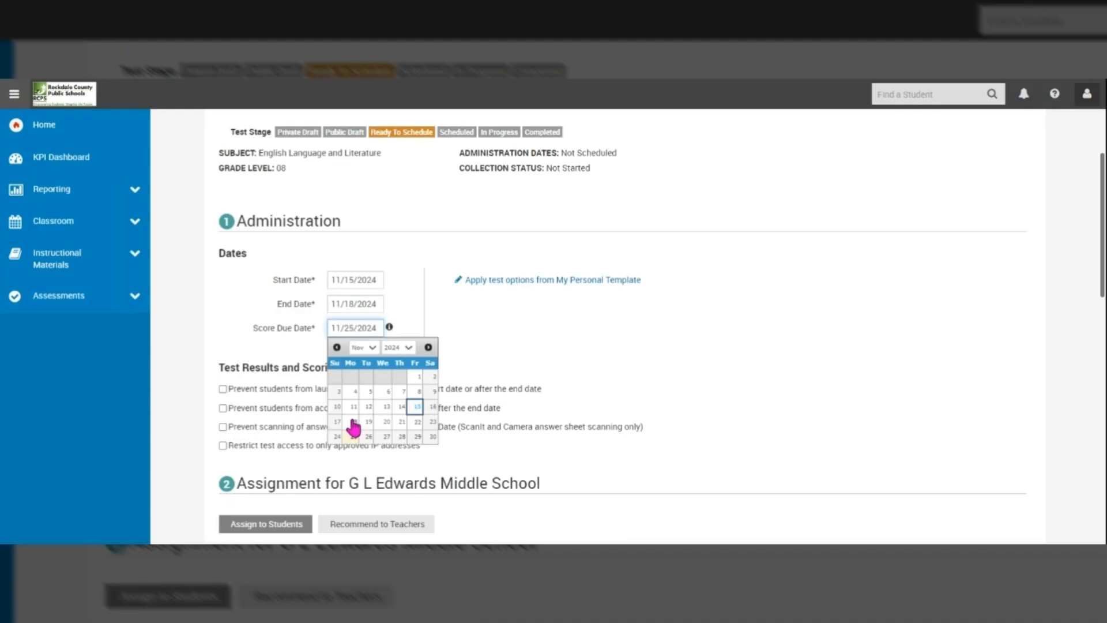
{"action": "left_click", "coordinate": [354, 421]}
Step: Review the default assignment of the test to 24 courses
{"action": "scroll", "coordinate": [501, 376], "scroll_direction": "down", "scroll_amount": 2}
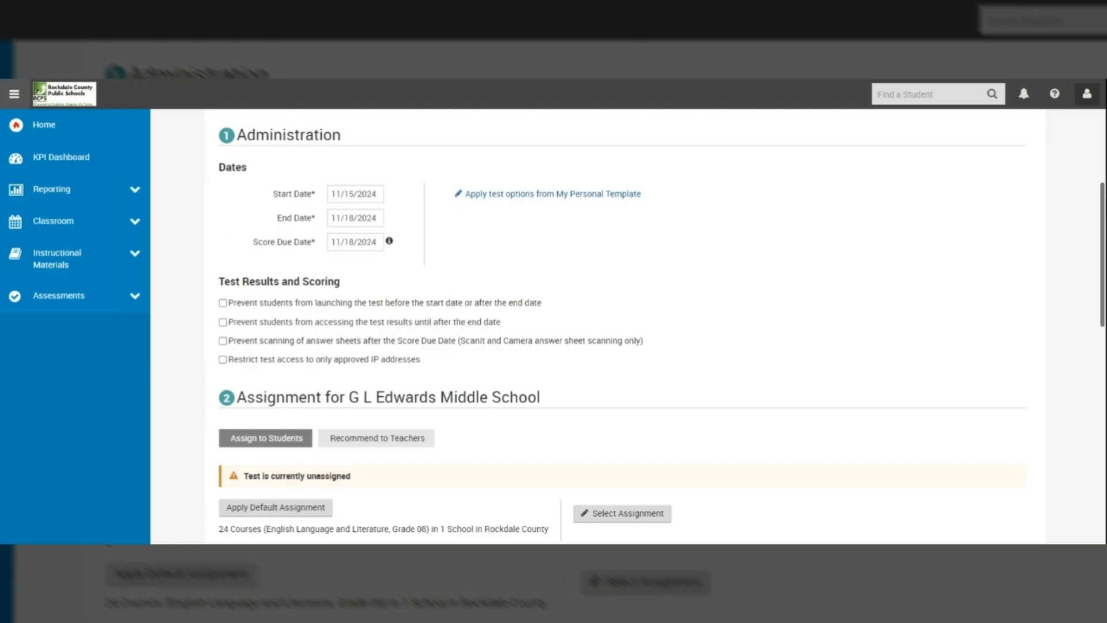
{"action": "scroll", "coordinate": [615, 326], "scroll_direction": "down", "scroll_amount": 2}
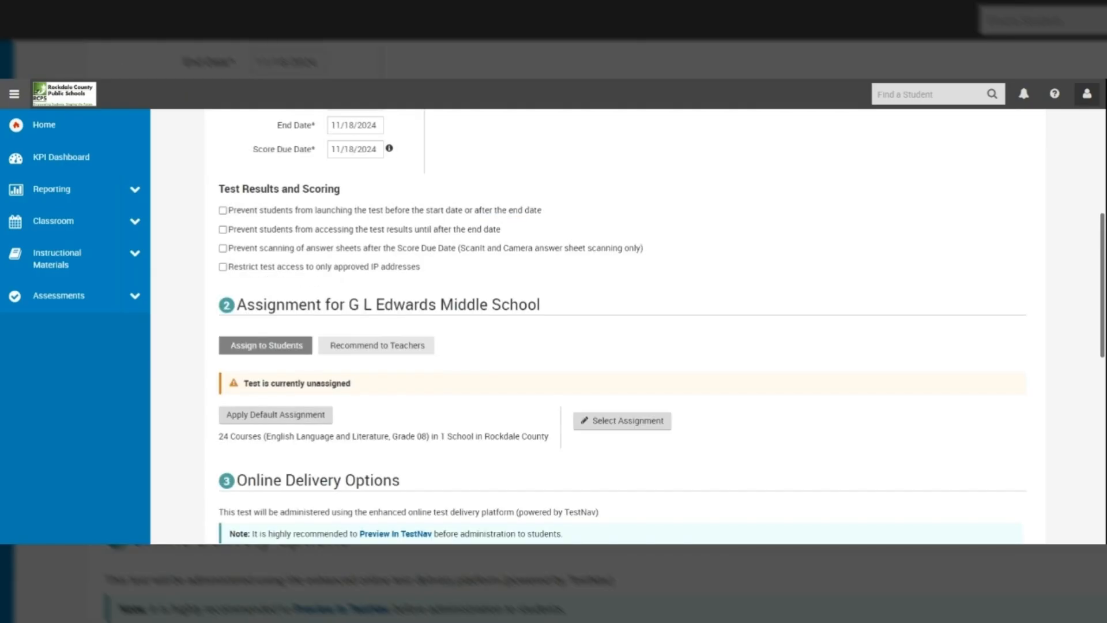
{"action": "scroll", "coordinate": [626, 326], "scroll_direction": "down", "scroll_amount": 4}
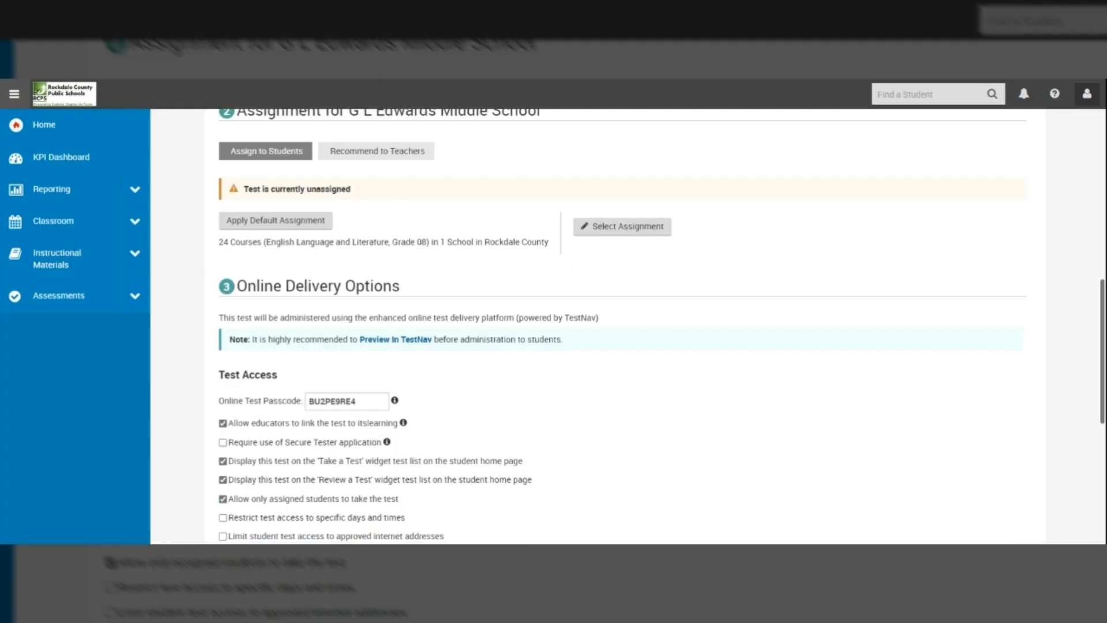
{"action": "scroll", "coordinate": [627, 326], "scroll_direction": "up", "scroll_amount": 2}
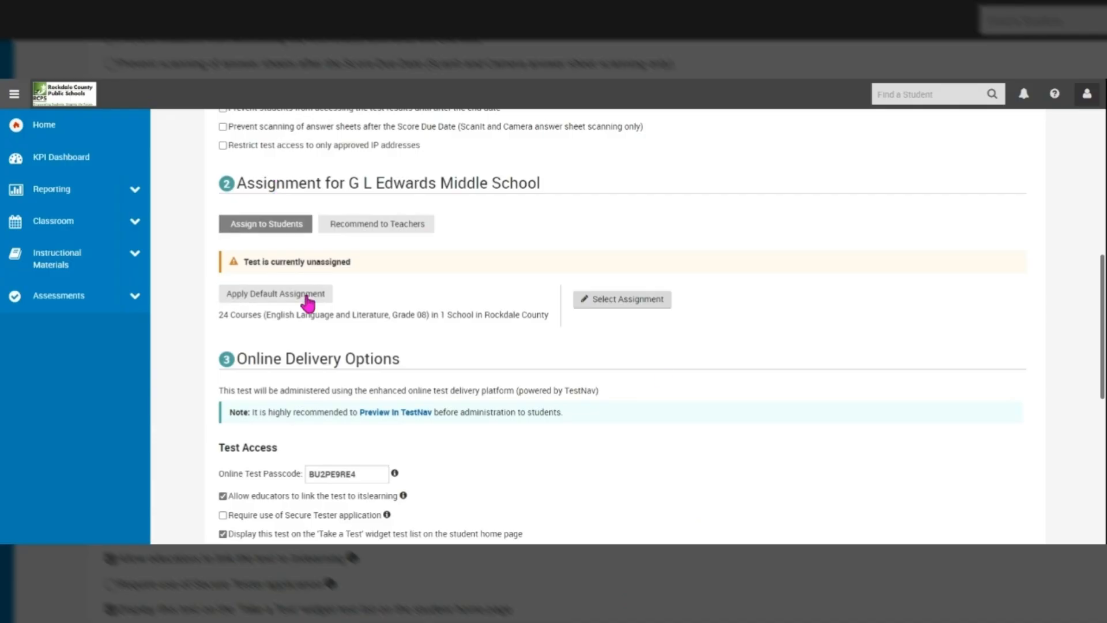
{"action": "scroll", "coordinate": [662, 375], "scroll_direction": "up", "scroll_amount": 8}
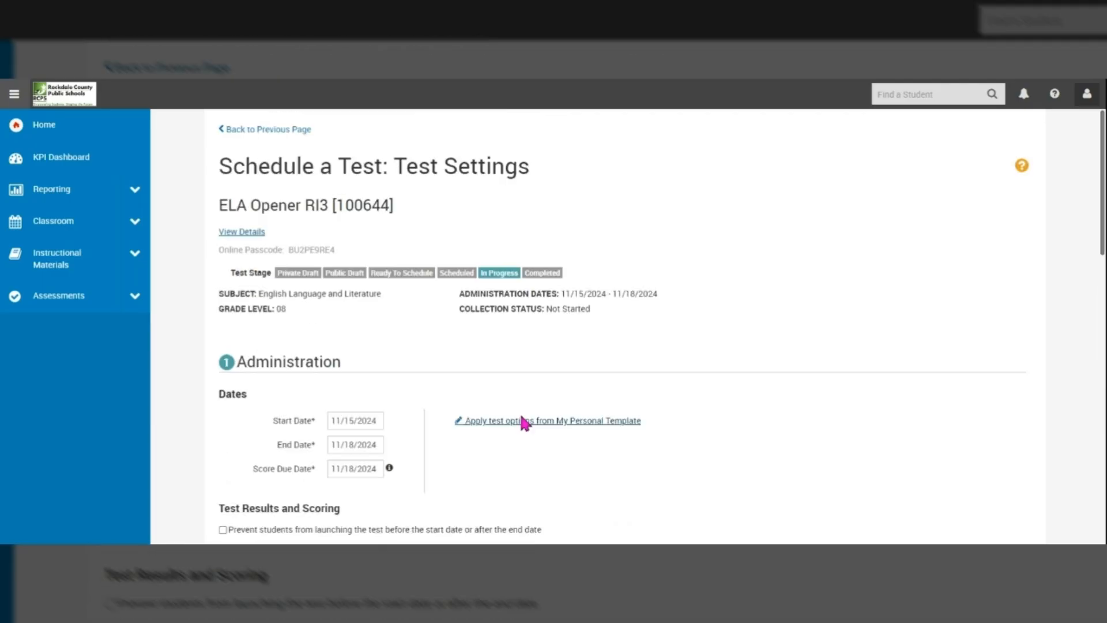
{"action": "scroll", "coordinate": [525, 422], "scroll_direction": "down", "scroll_amount": 5}
{"action": "scroll", "coordinate": [625, 326], "scroll_direction": "down", "scroll_amount": 2}
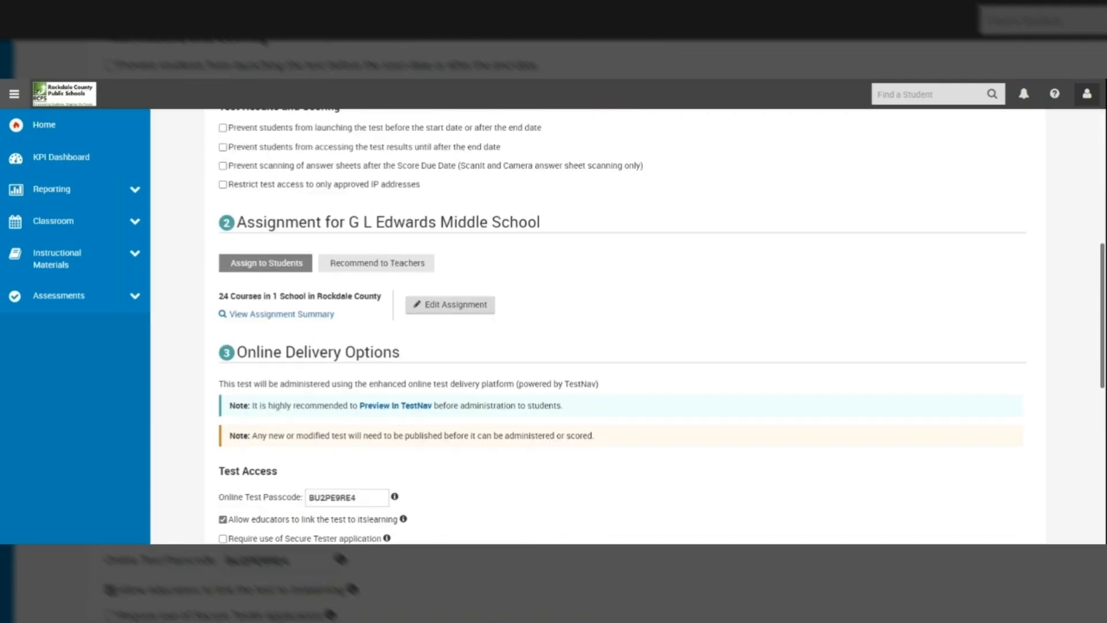
{"action": "scroll", "coordinate": [626, 326], "scroll_direction": "down", "scroll_amount": 2}
{"action": "scroll", "coordinate": [626, 326], "scroll_direction": "down", "scroll_amount": 2}
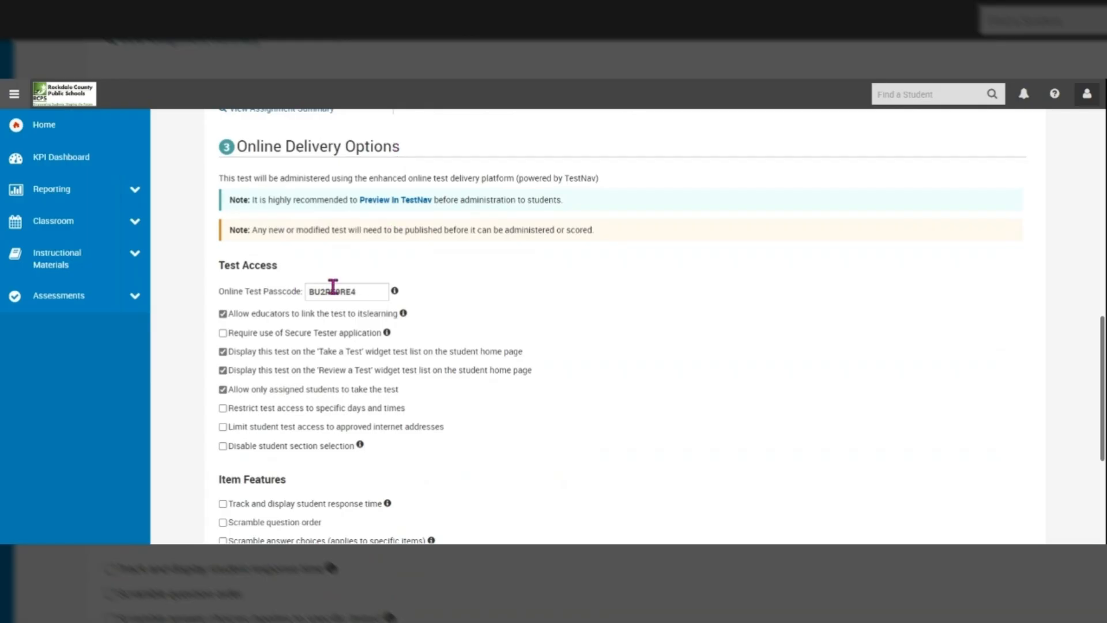
Step: Replace the existing online test passcode with the new passcode
{"action": "left_click", "coordinate": [361, 291]}
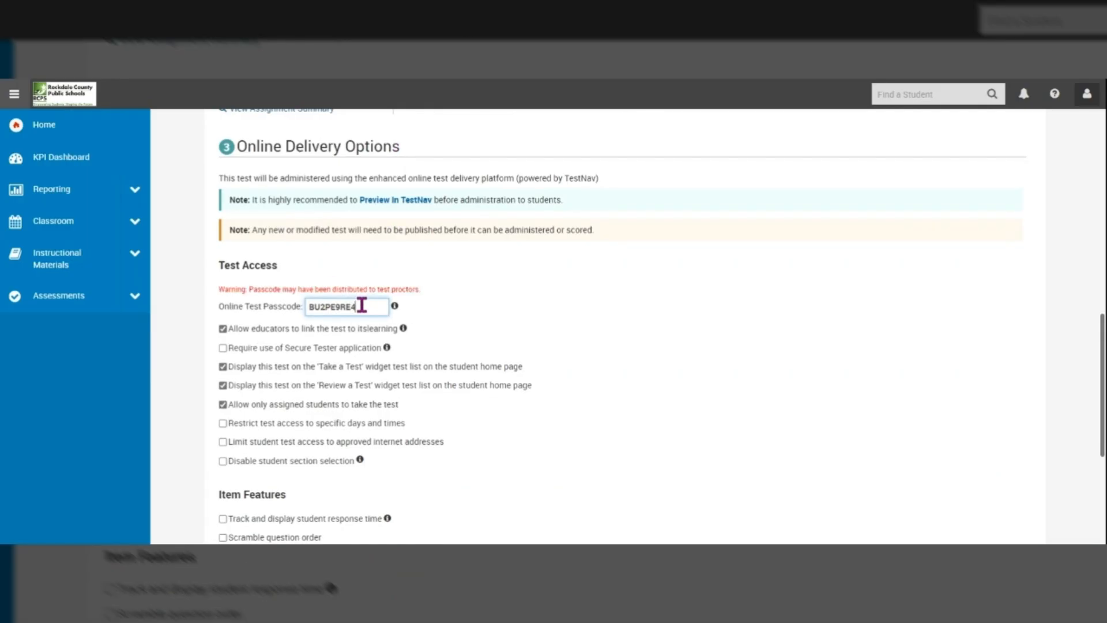
{"action": "double_click", "coordinate": [361, 304]}
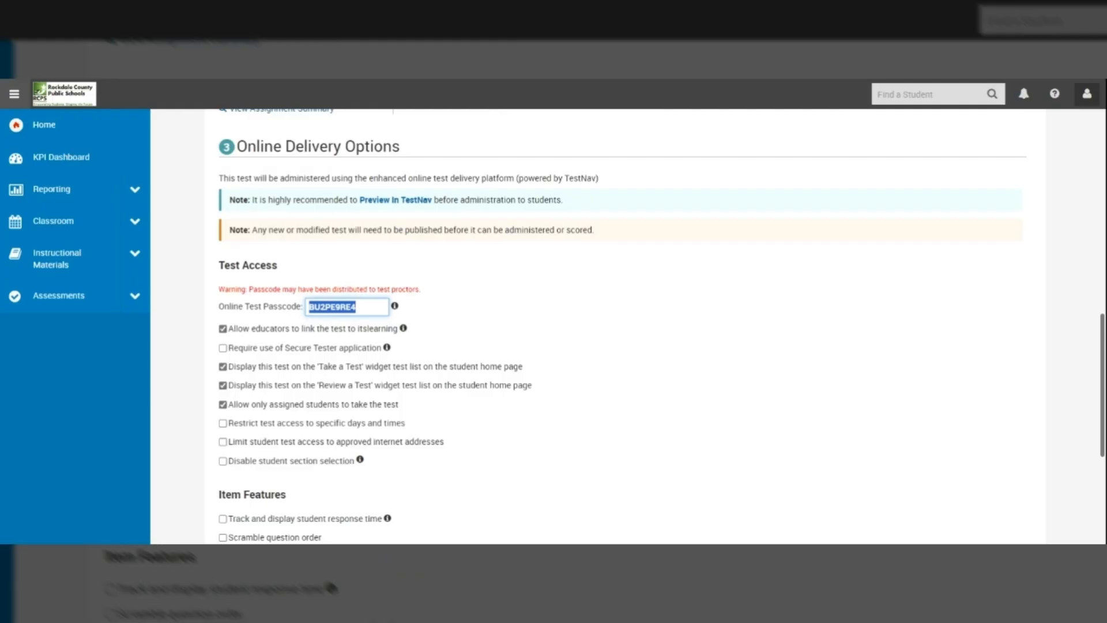
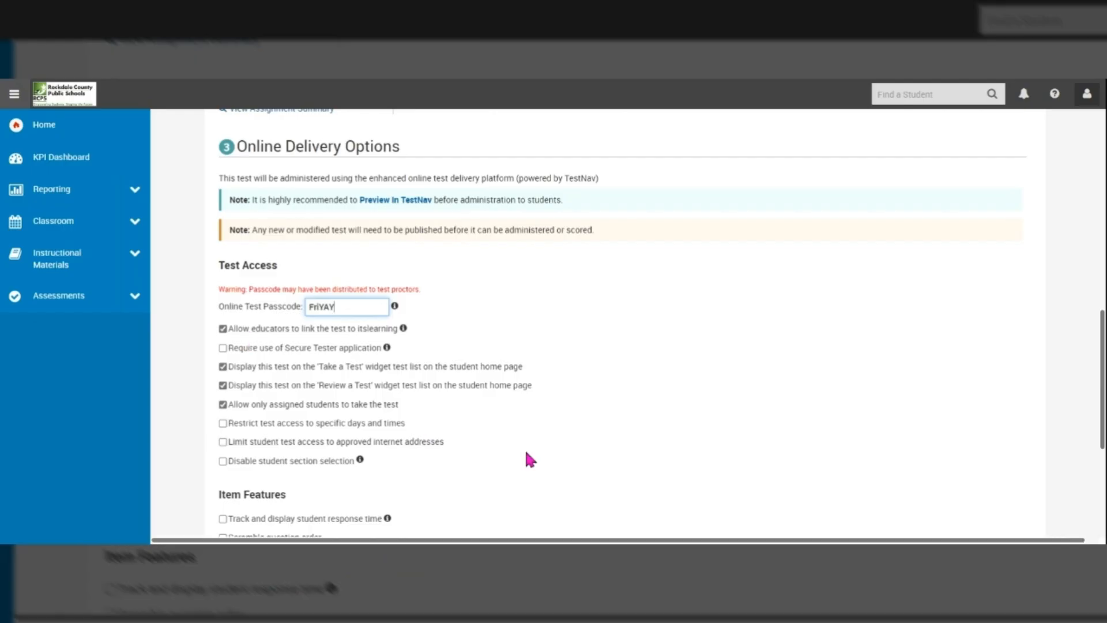
Step: Turn on scrambled question order, leaving answer choices unscrambled
{"action": "scroll", "coordinate": [573, 438], "scroll_direction": "down", "scroll_amount": 3}
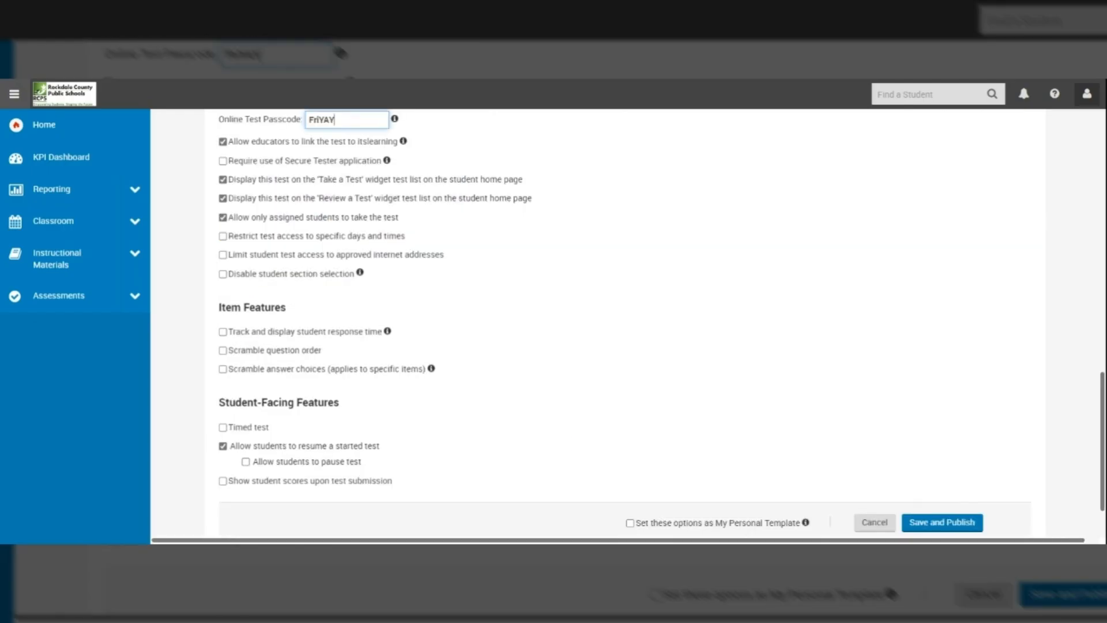
{"action": "scroll", "coordinate": [625, 323], "scroll_direction": "down", "scroll_amount": 1}
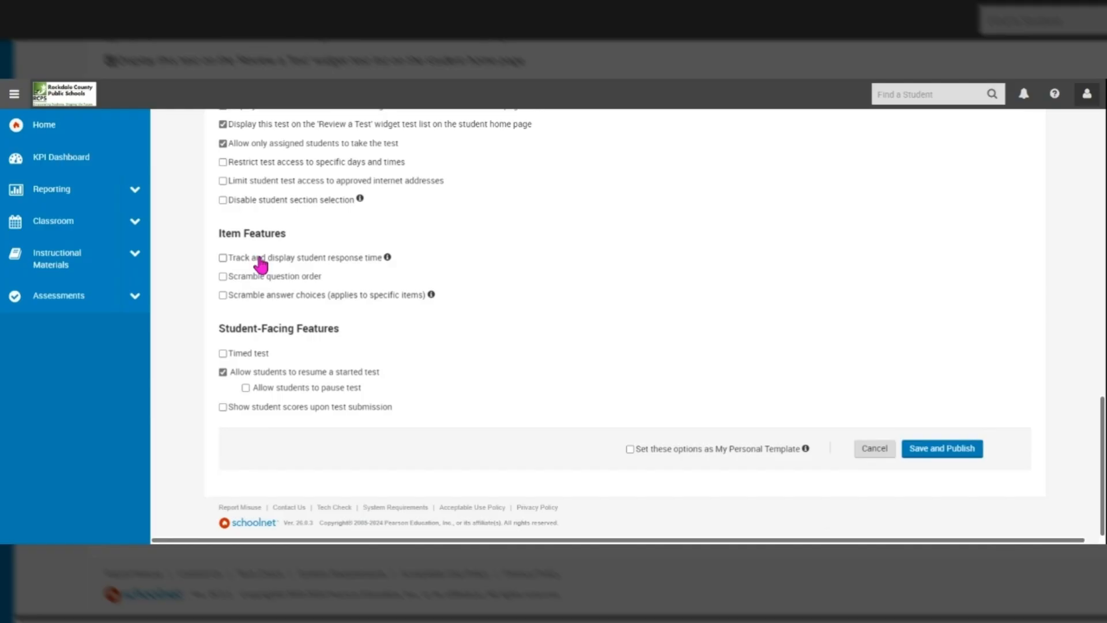
{"action": "left_click", "coordinate": [223, 277]}
{"action": "left_click", "coordinate": [223, 277]}
{"action": "left_click", "coordinate": [224, 295]}
Step: Save and publish ELA Opener RI3, then review its In Progress summary page
{"action": "left_click", "coordinate": [939, 456]}
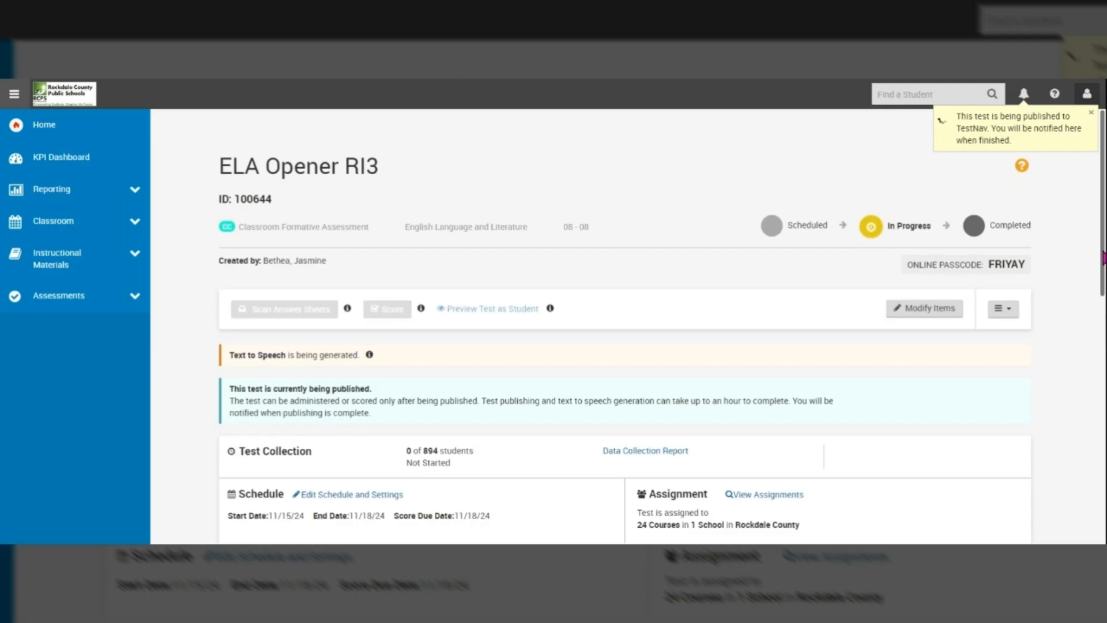
{"action": "scroll", "coordinate": [628, 323], "scroll_direction": "down", "scroll_amount": 1}
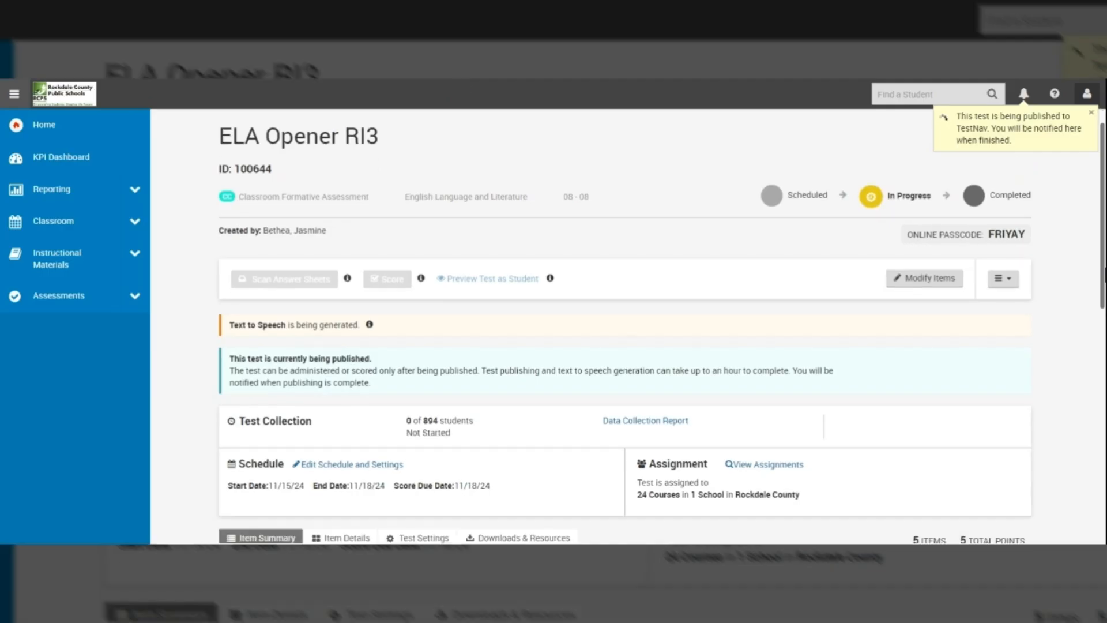
{"action": "scroll", "coordinate": [629, 323], "scroll_direction": "down", "scroll_amount": 5}
{"action": "scroll", "coordinate": [1103, 511], "scroll_direction": "down", "scroll_amount": 4}
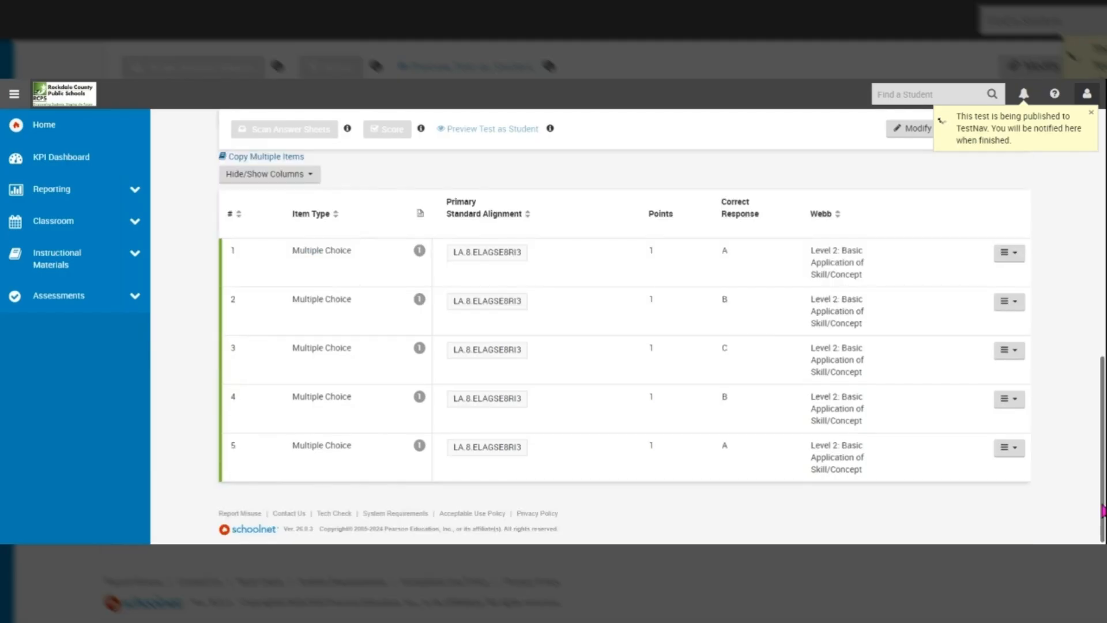
{"action": "left_click_drag", "start_coordinate": [1103, 511], "coordinate": [1101, 239]}
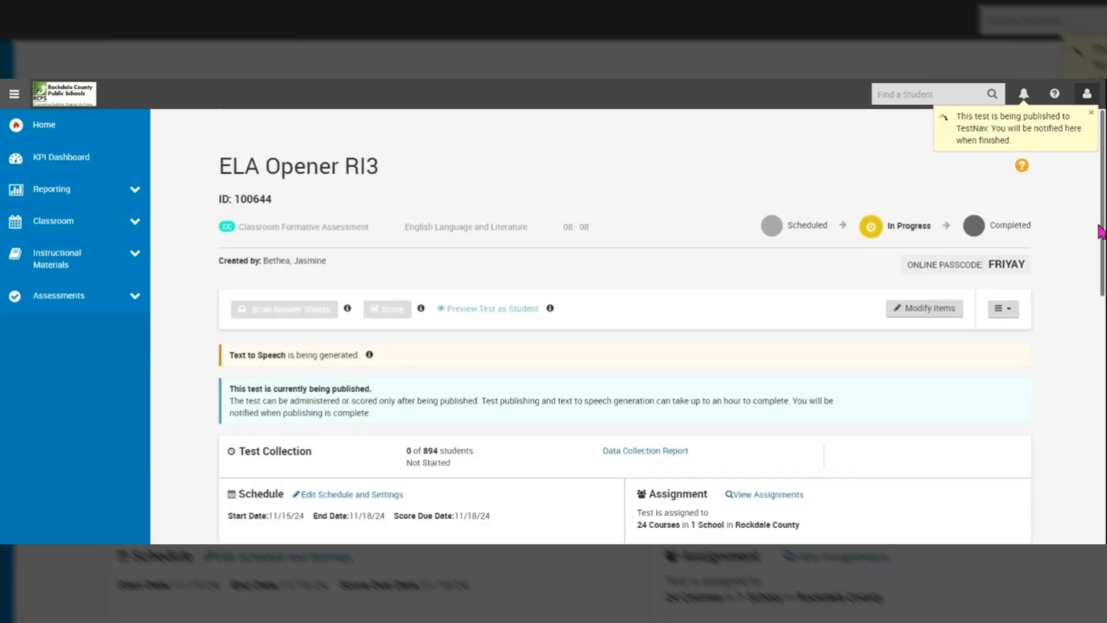